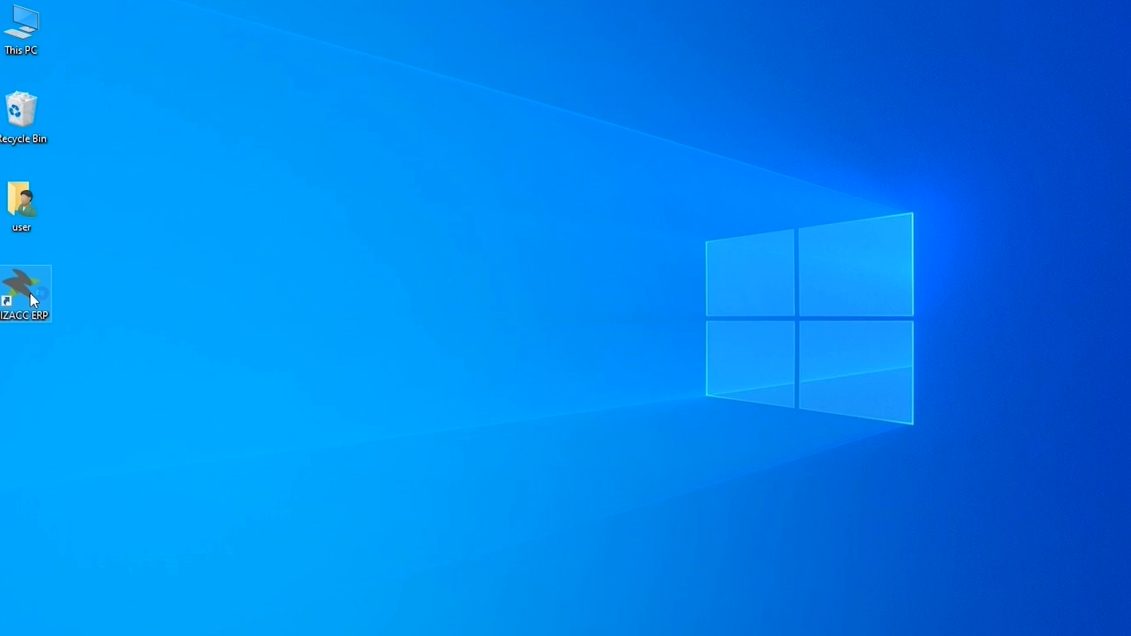
Launch BIZACC ERP and log in as admin with the account password, choosing Main Branch as the location
{"action": "double_click", "coordinate": [30, 292]}
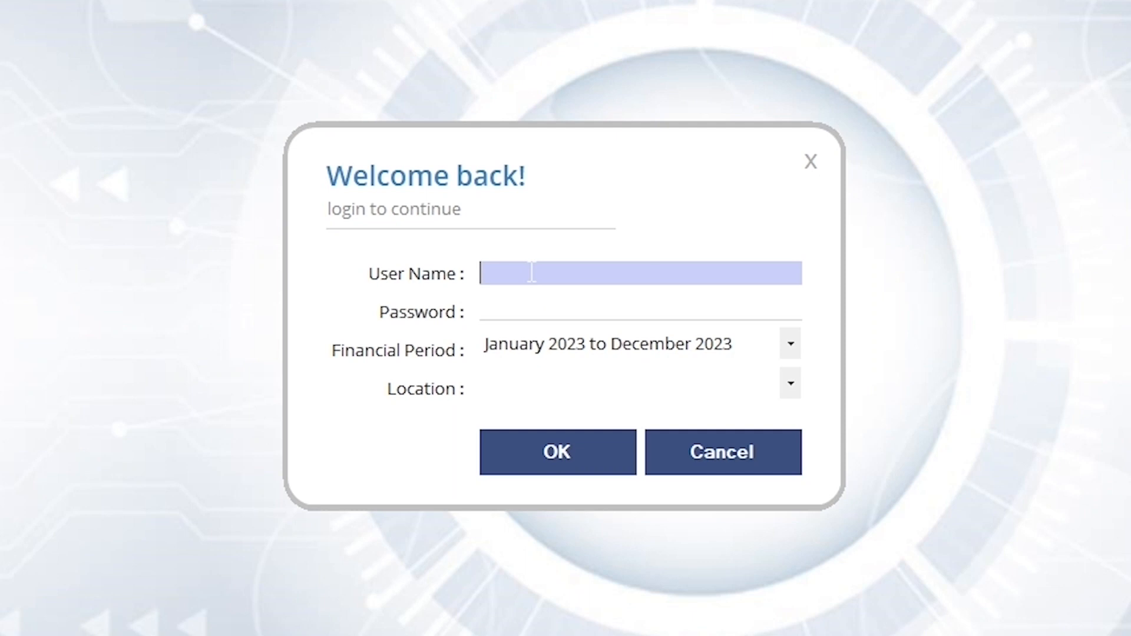
{"action": "type", "text": "admin"}
{"action": "left_click", "coordinate": [636, 312]}
{"action": "type", "text": "*****"}
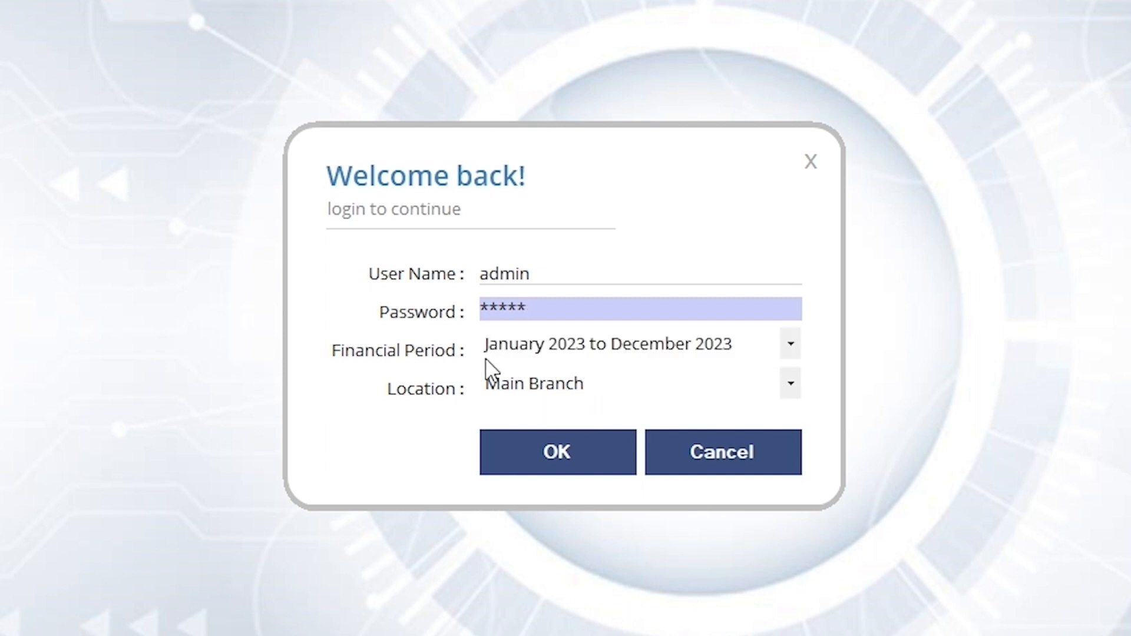
{"action": "left_click", "coordinate": [790, 384]}
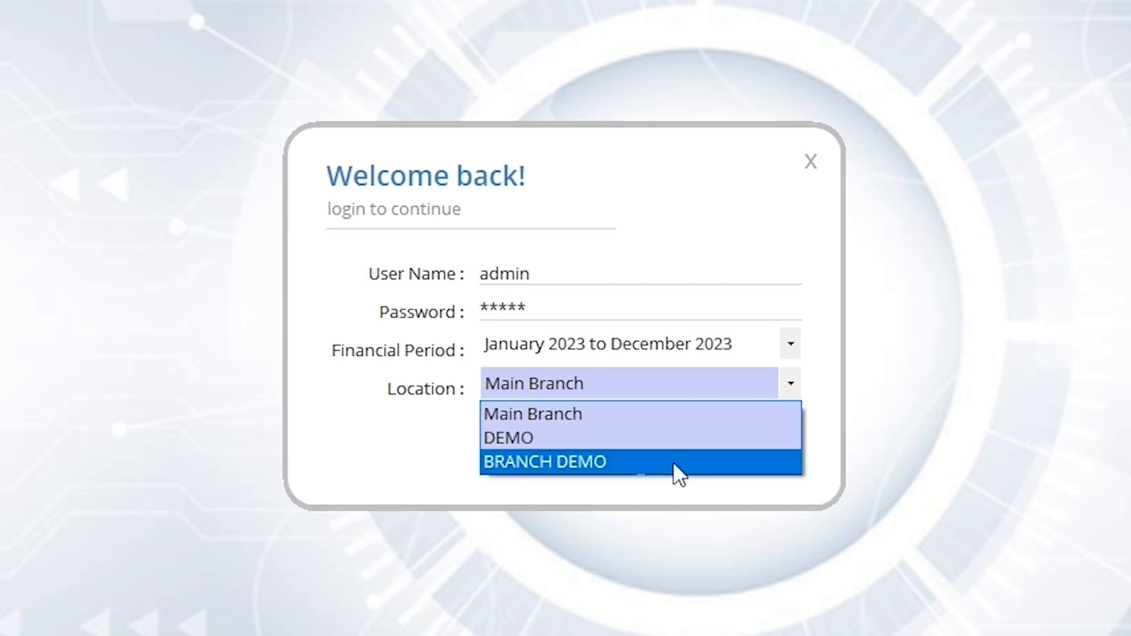
{"action": "left_click", "coordinate": [655, 412]}
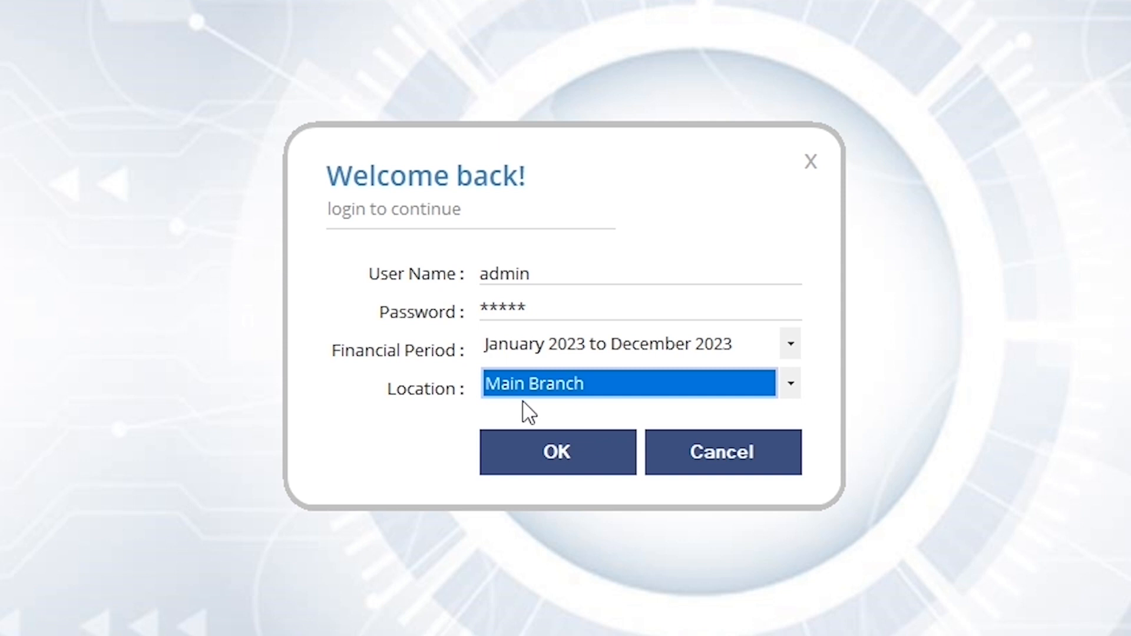
{"action": "left_click", "coordinate": [554, 444]}
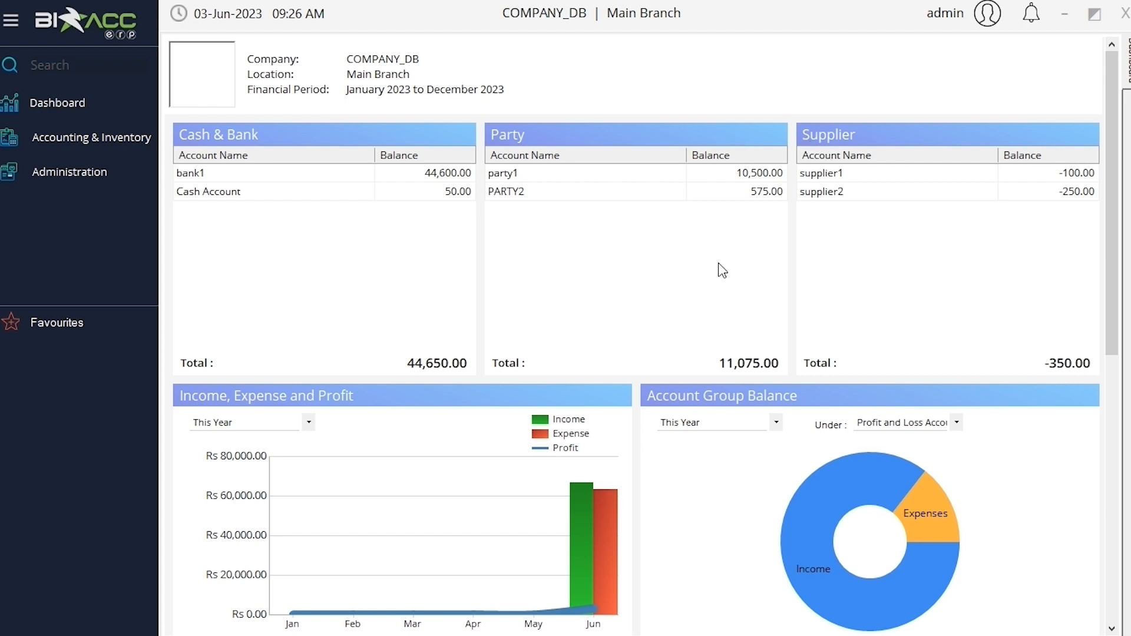
Review the dashboard's balances, income and expense, sales, purchase, reorder reminder and fast-moving item sections
{"action": "scroll", "coordinate": [357, 430], "scroll_direction": "down", "scroll_amount": 3}
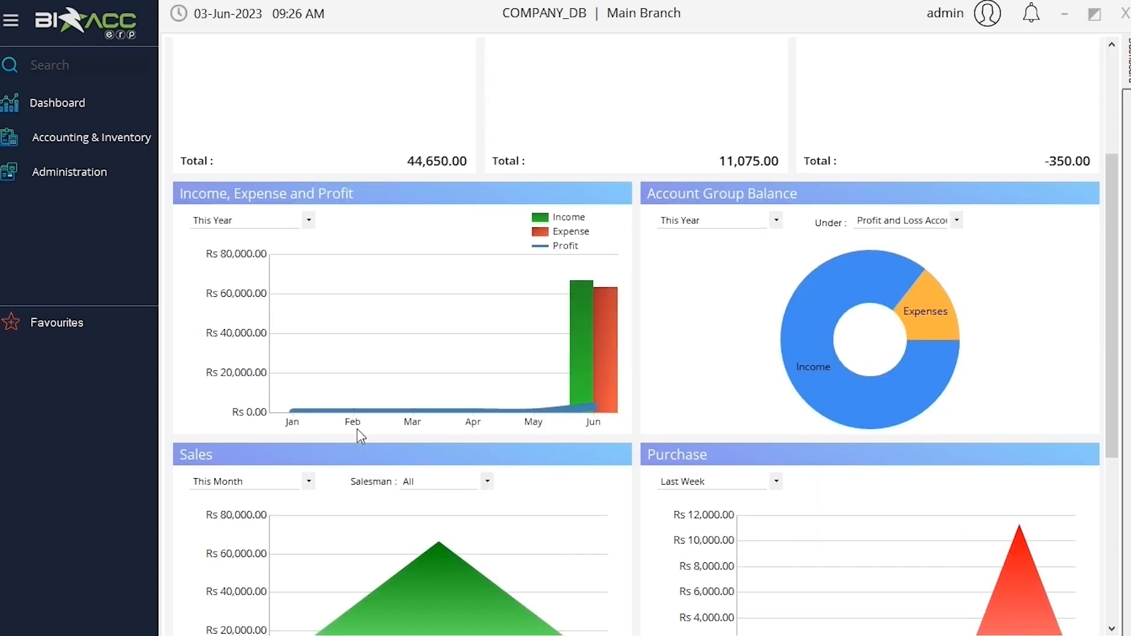
{"action": "scroll", "coordinate": [357, 429], "scroll_direction": "down", "scroll_amount": 2}
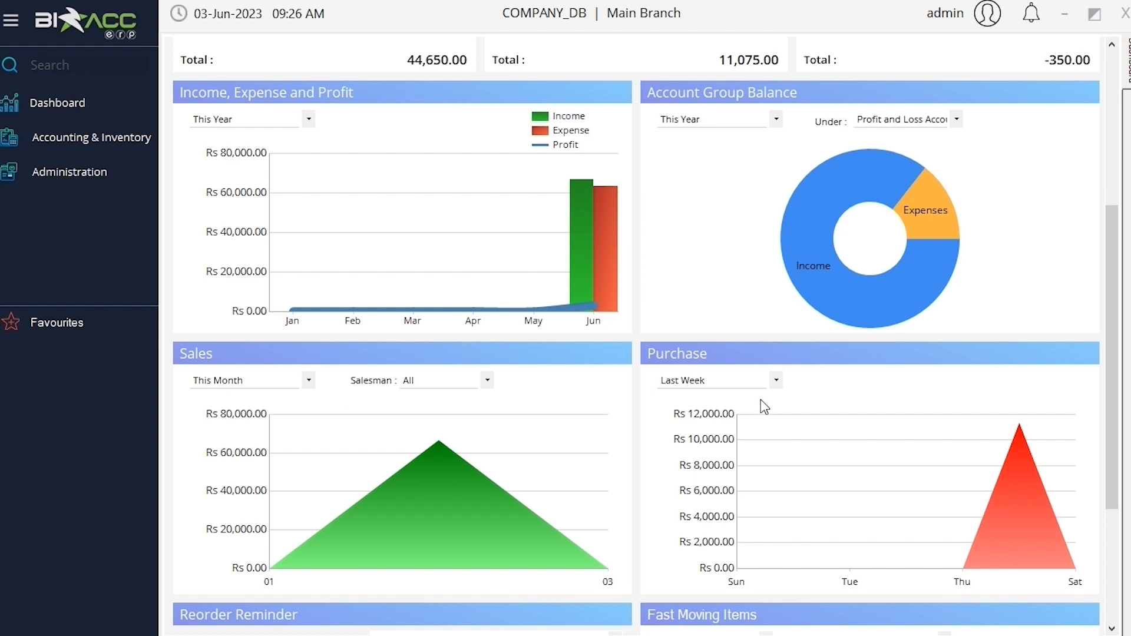
{"action": "scroll", "coordinate": [764, 406], "scroll_direction": "down", "scroll_amount": 4}
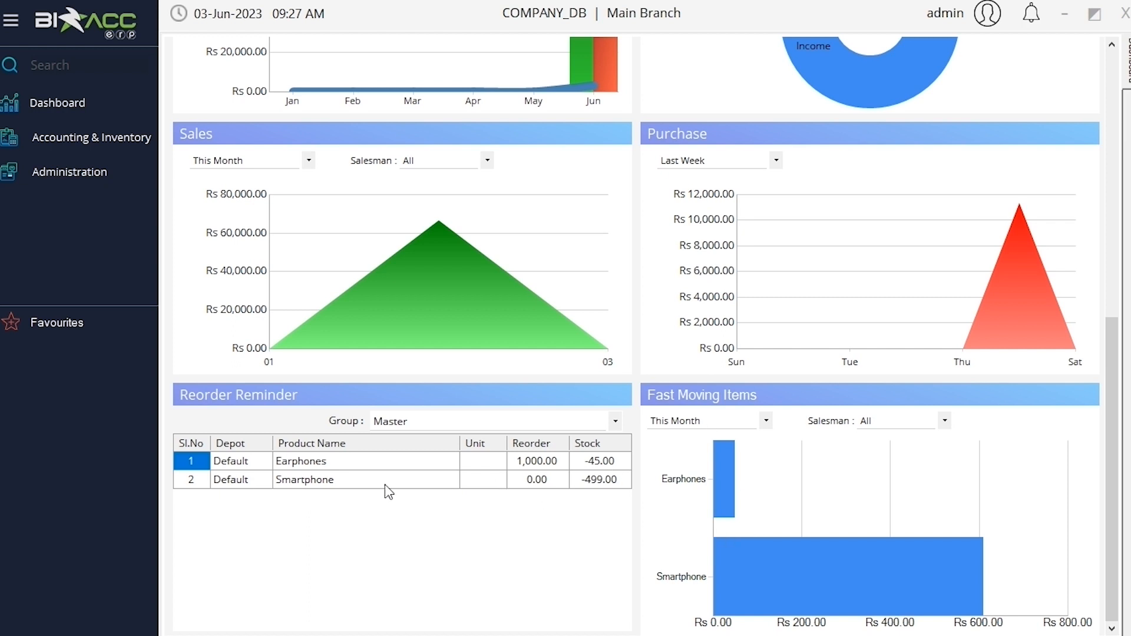
{"action": "scroll", "coordinate": [218, 230], "scroll_direction": "up", "scroll_amount": 8}
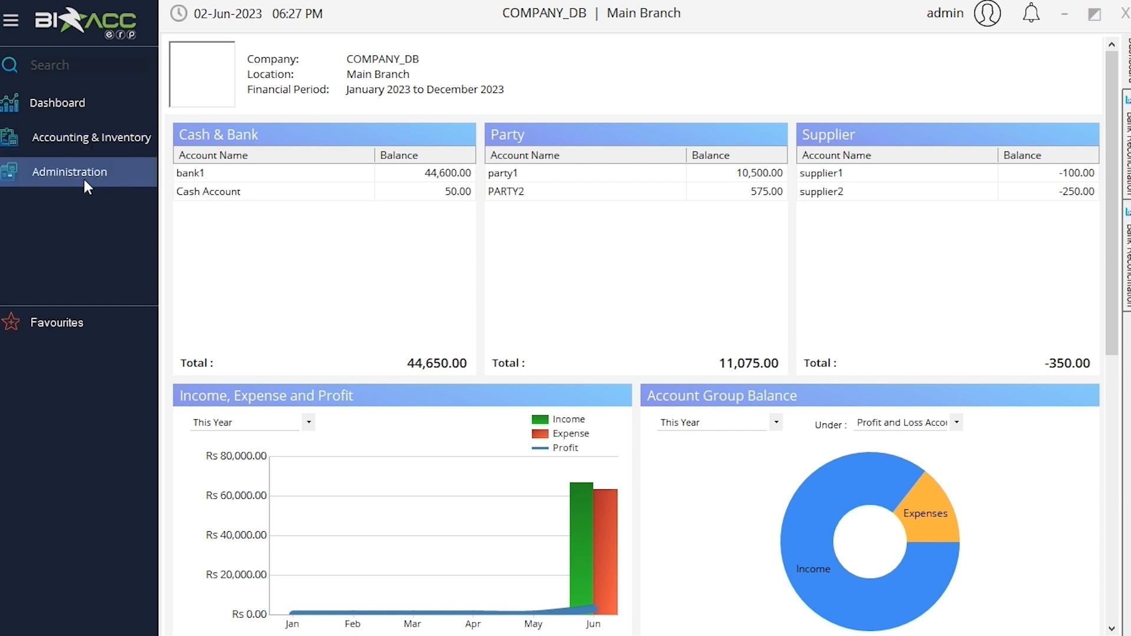
{"action": "left_click", "coordinate": [151, 144]}
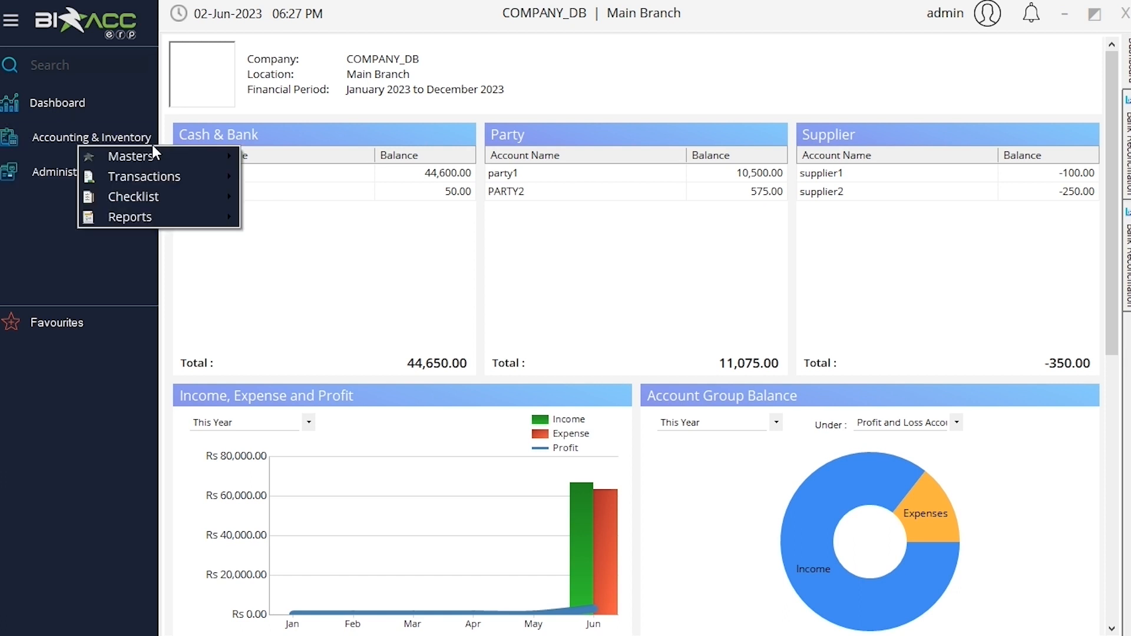
{"action": "mouse_move", "coordinate": [178, 155]}
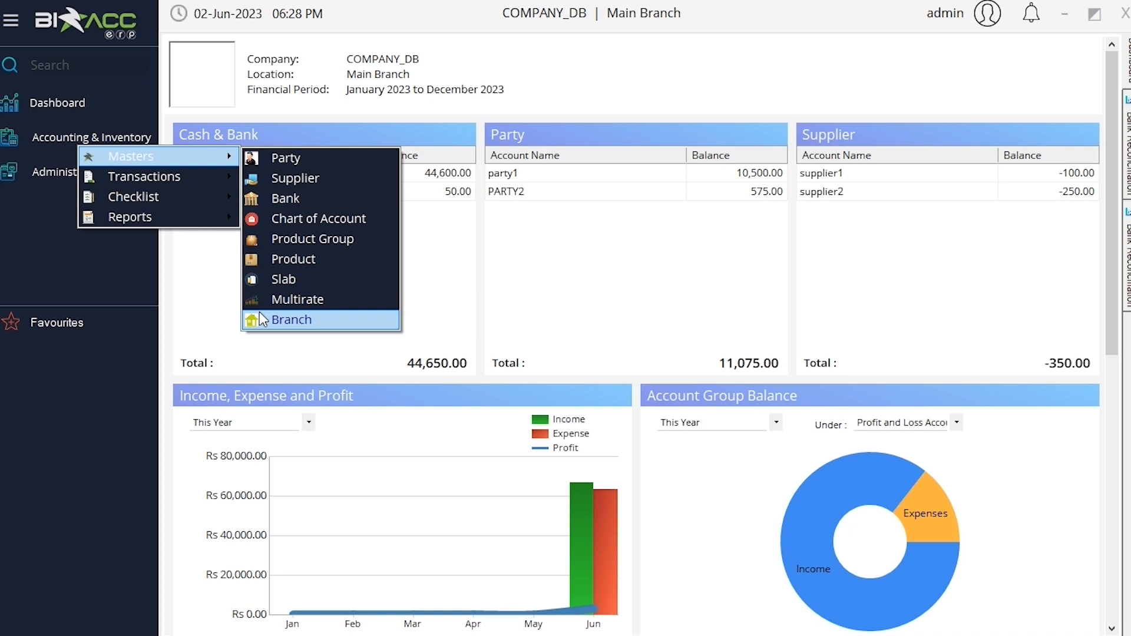
{"action": "left_click", "coordinate": [283, 320]}
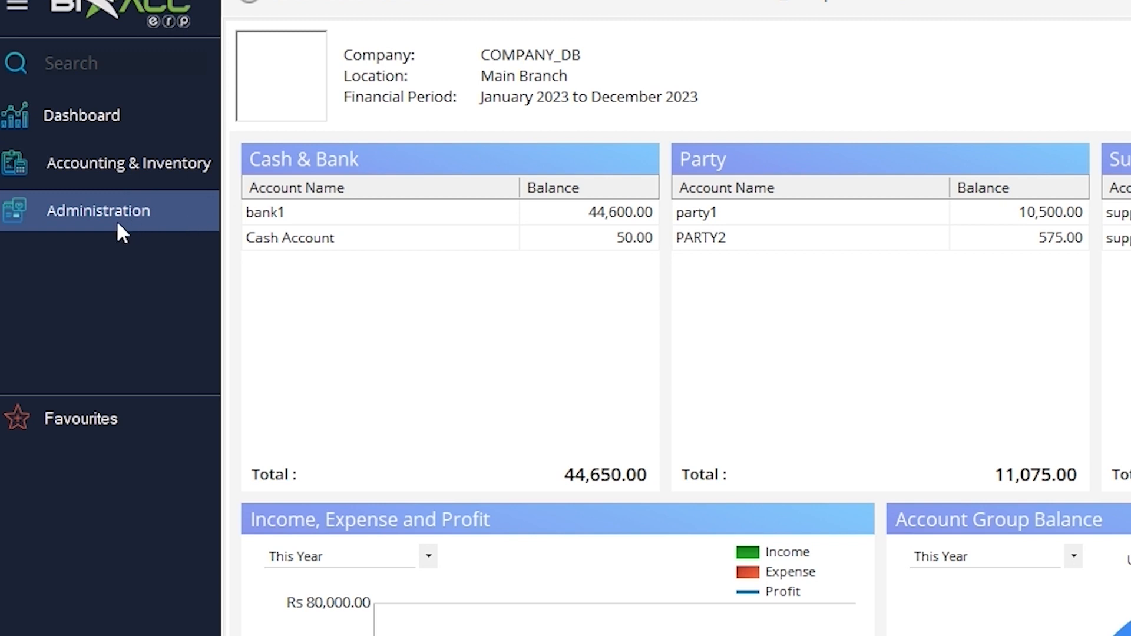
Start a new Party master record and name it PARTY3
{"action": "left_click", "coordinate": [215, 181]}
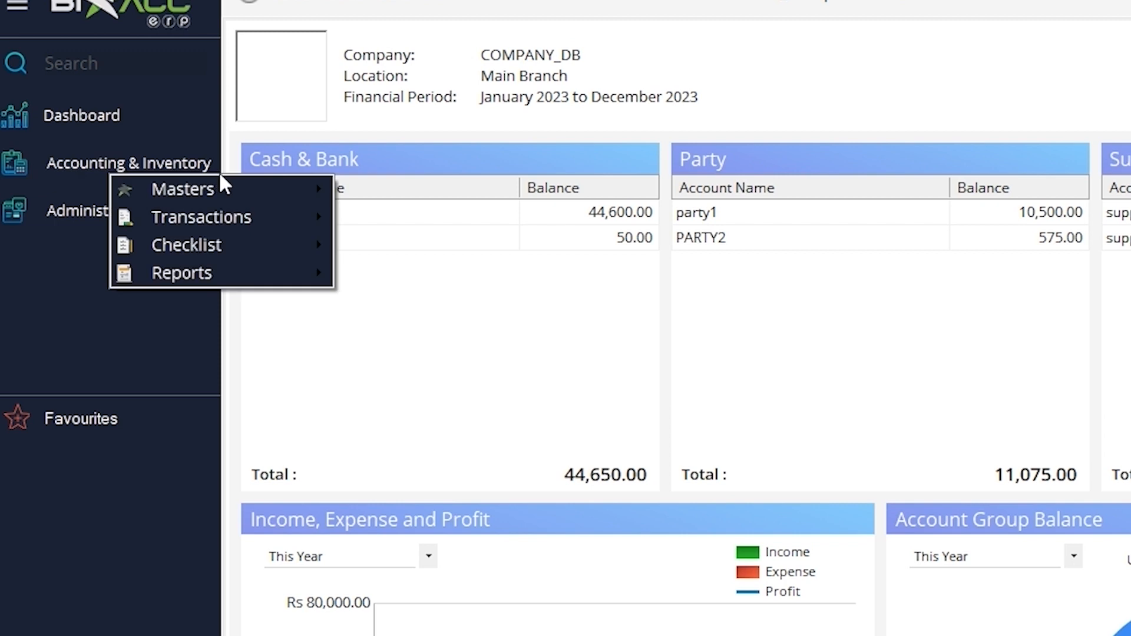
{"action": "mouse_move", "coordinate": [251, 196]}
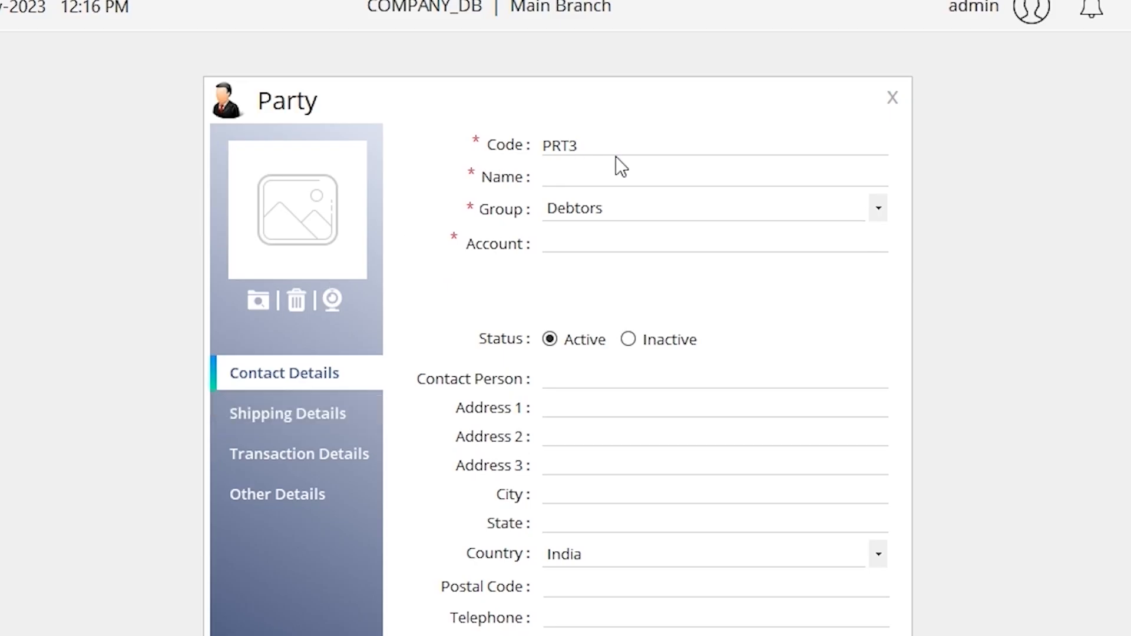
{"action": "left_click", "coordinate": [569, 175]}
{"action": "type", "text": "PARTY3"}
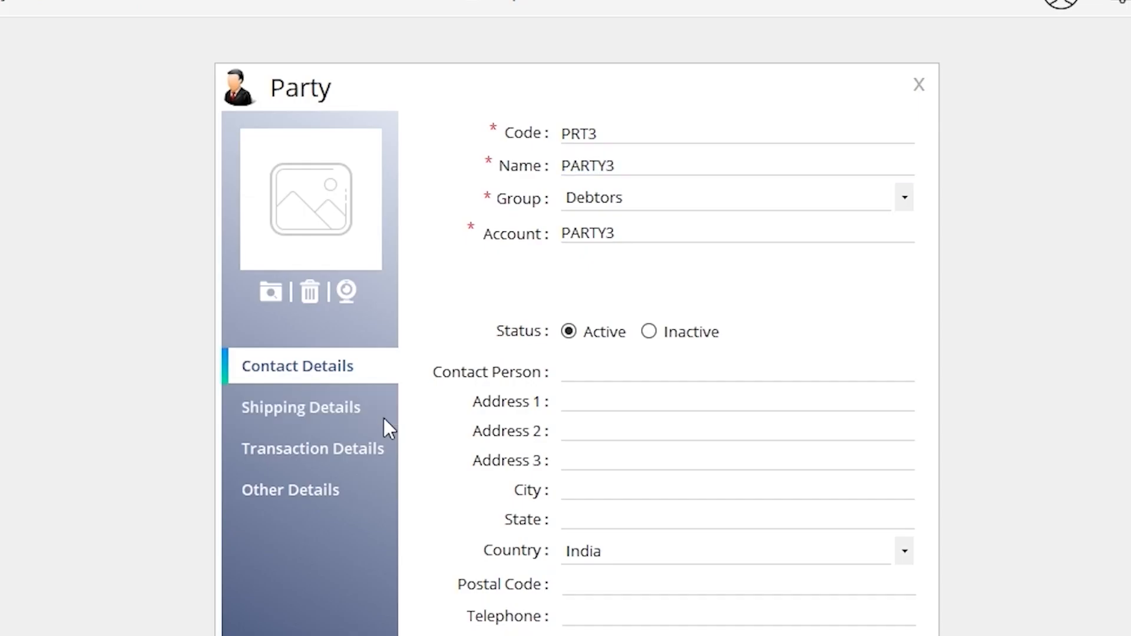
Set the party's multirate to Multi Rate 2 in its transaction details and save the record
{"action": "left_click", "coordinate": [504, 318]}
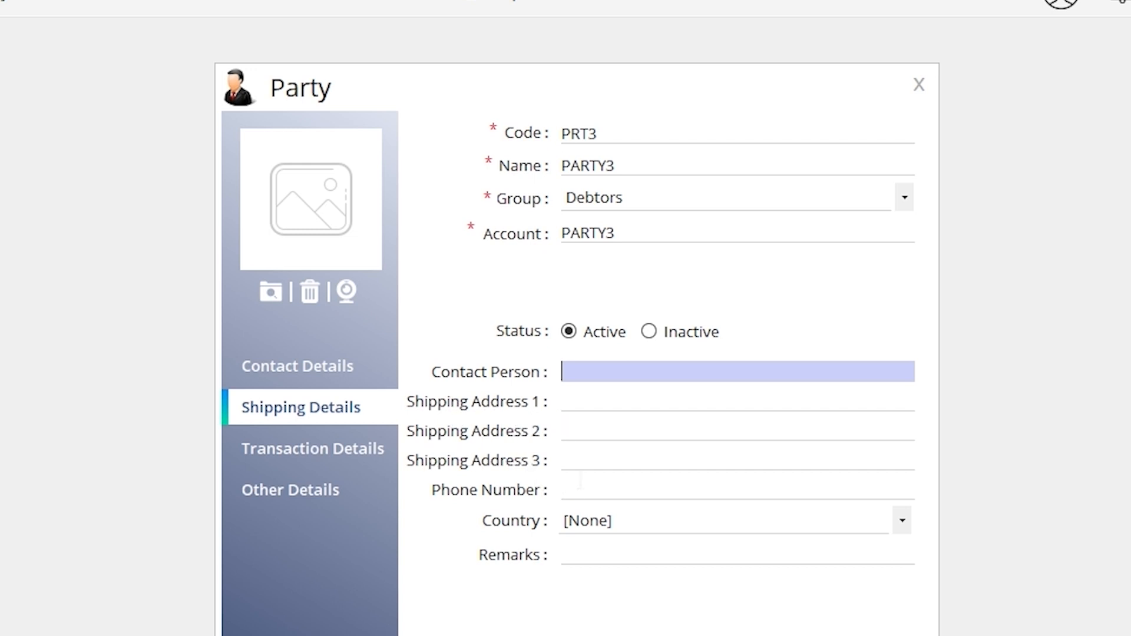
{"action": "left_click", "coordinate": [377, 462]}
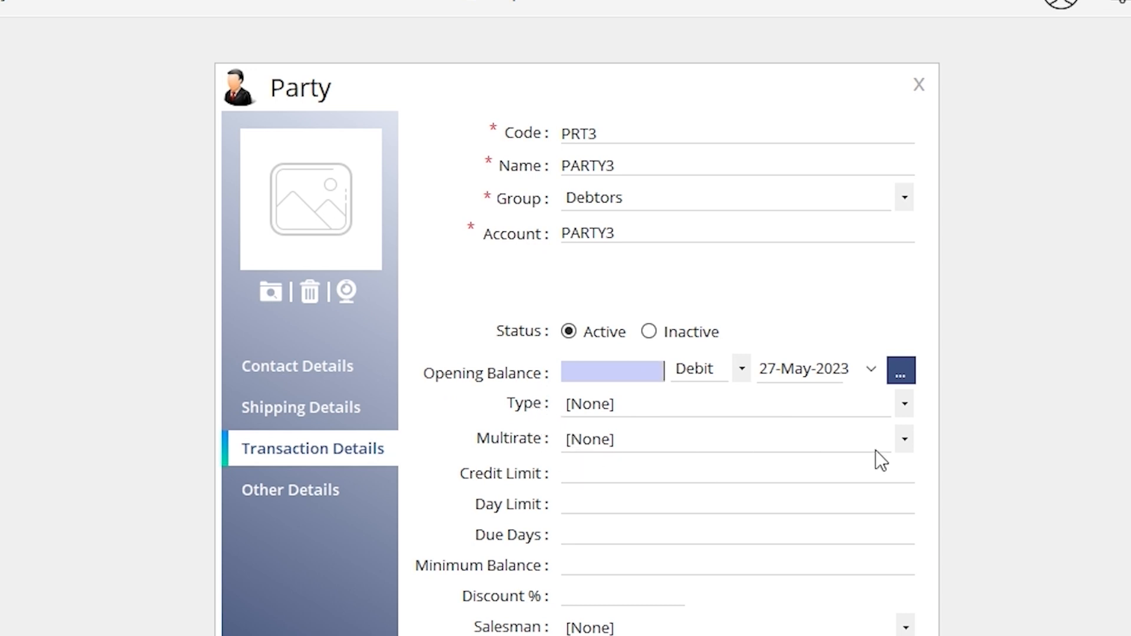
{"action": "left_click", "coordinate": [903, 437]}
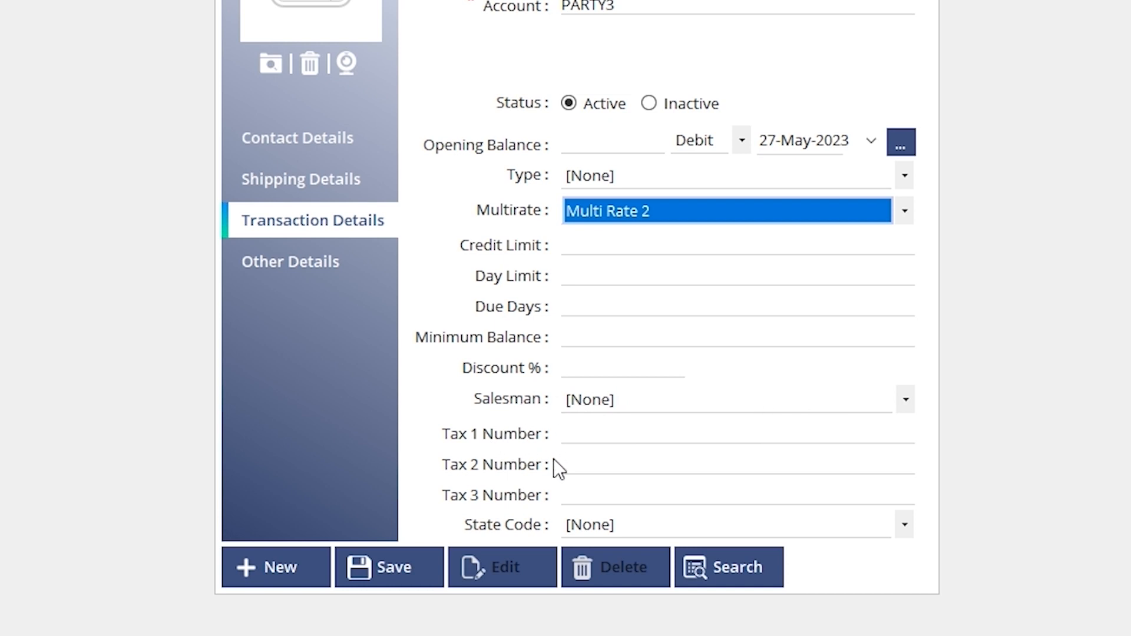
{"action": "left_click", "coordinate": [436, 576]}
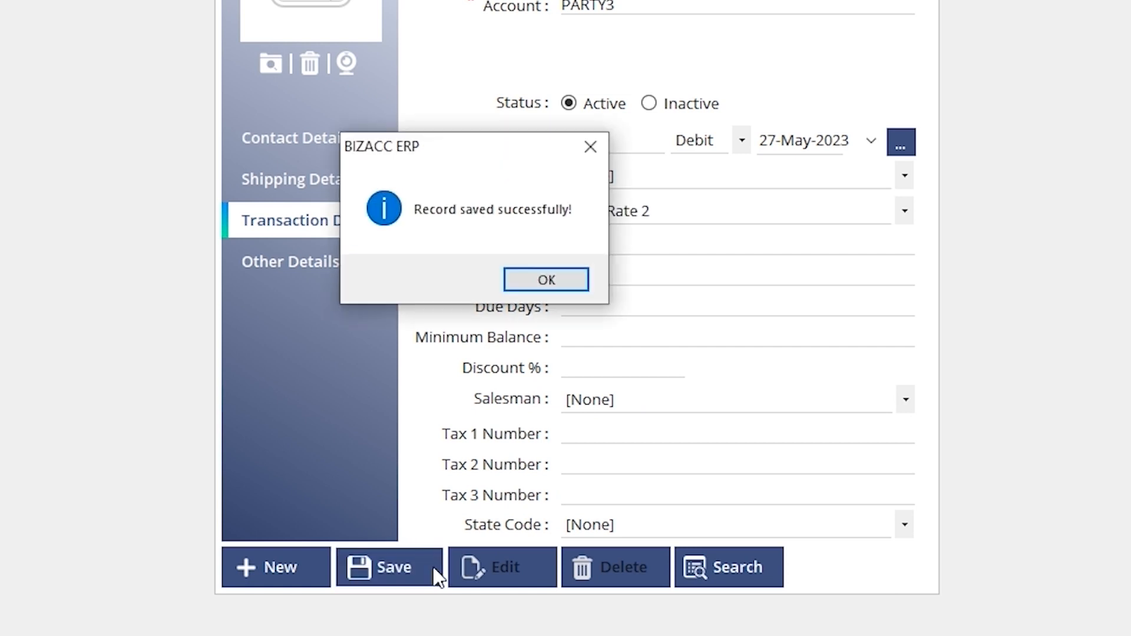
{"action": "left_click", "coordinate": [546, 284]}
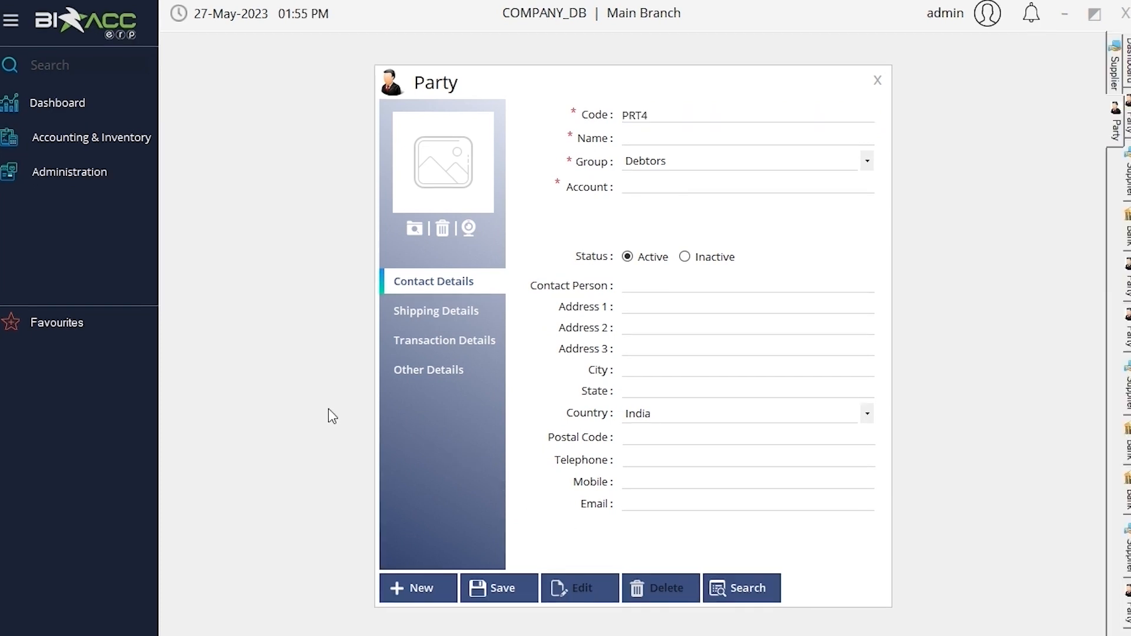
Start a new Supplier master record and name it supplier1
{"action": "left_click", "coordinate": [143, 149]}
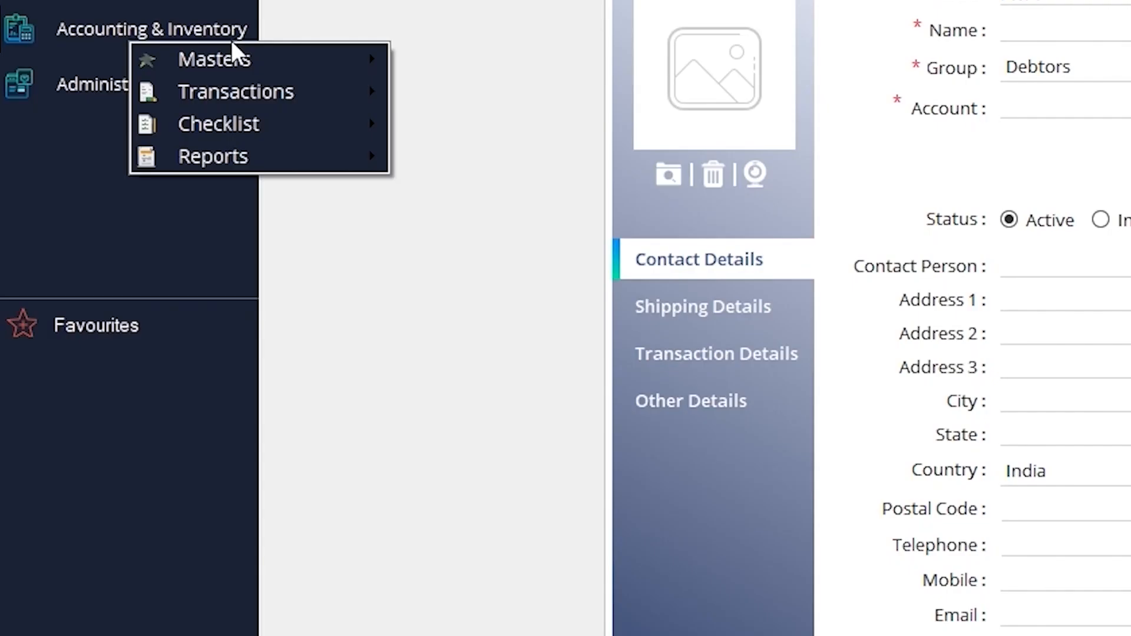
{"action": "mouse_move", "coordinate": [174, 155]}
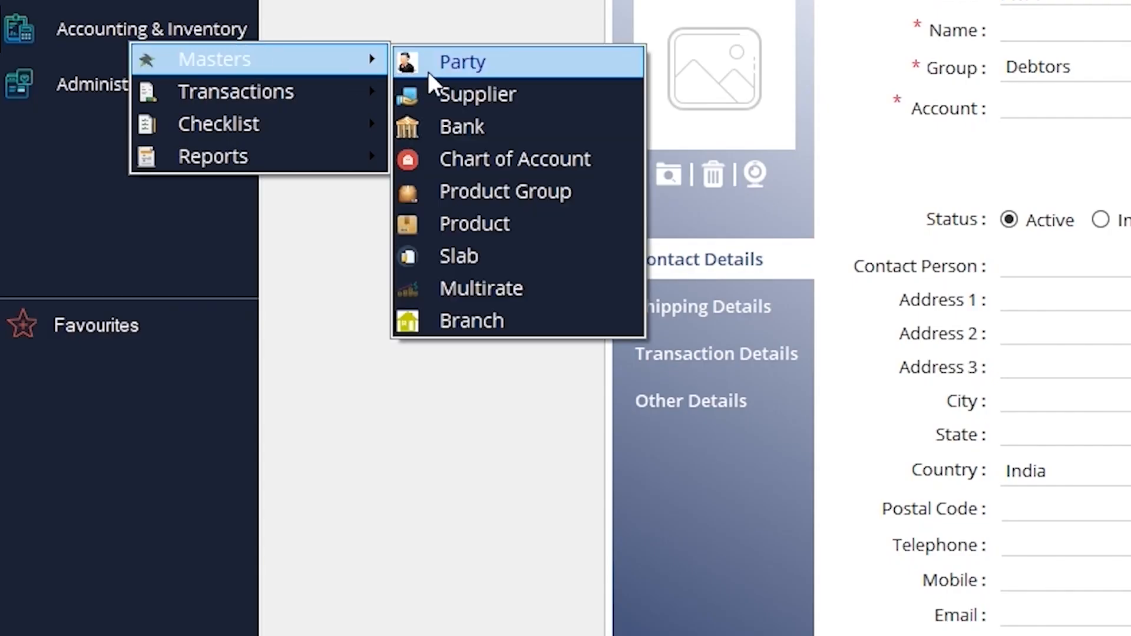
{"action": "left_click", "coordinate": [444, 102]}
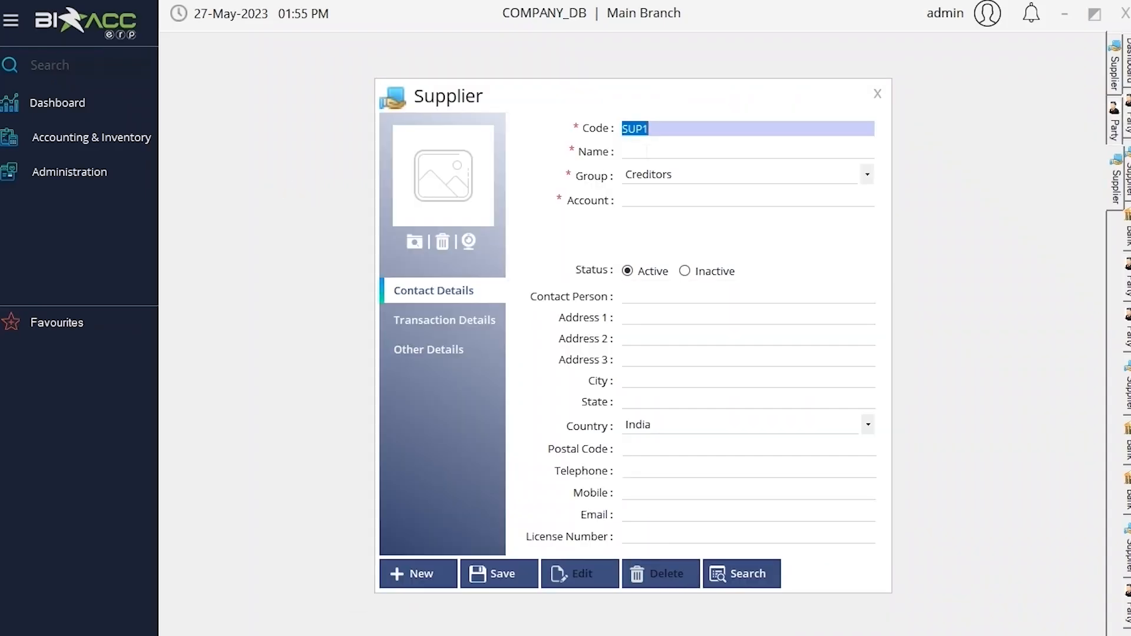
{"action": "key", "text": "Tab"}
{"action": "type", "text": "supplier1"}
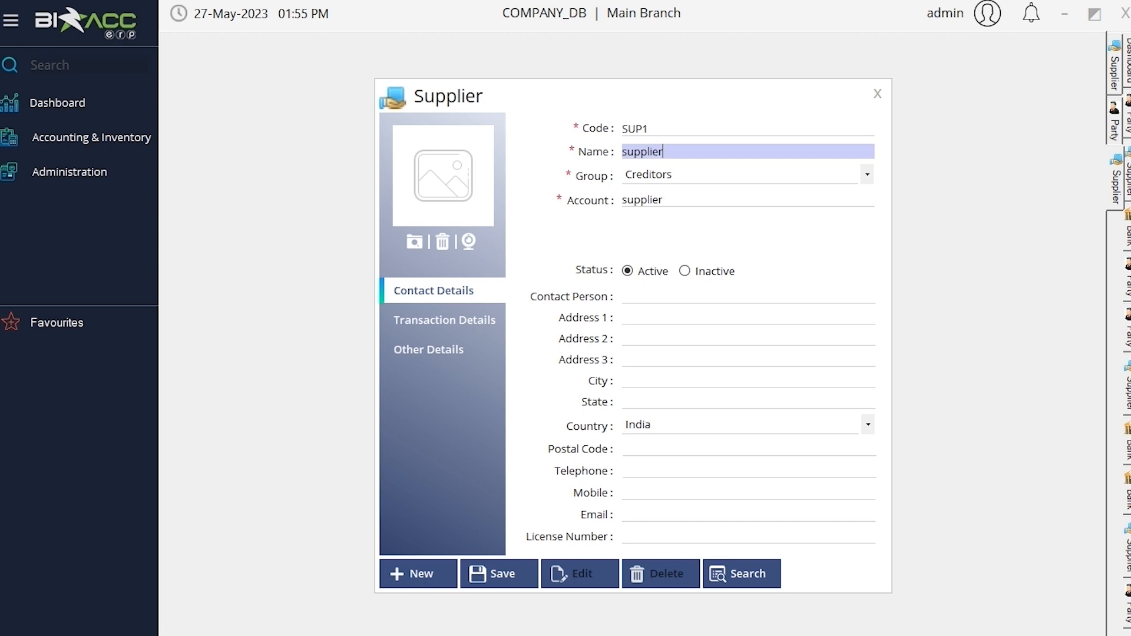
Show the supplier's transaction details and save the supplier record
{"action": "left_click", "coordinate": [455, 321]}
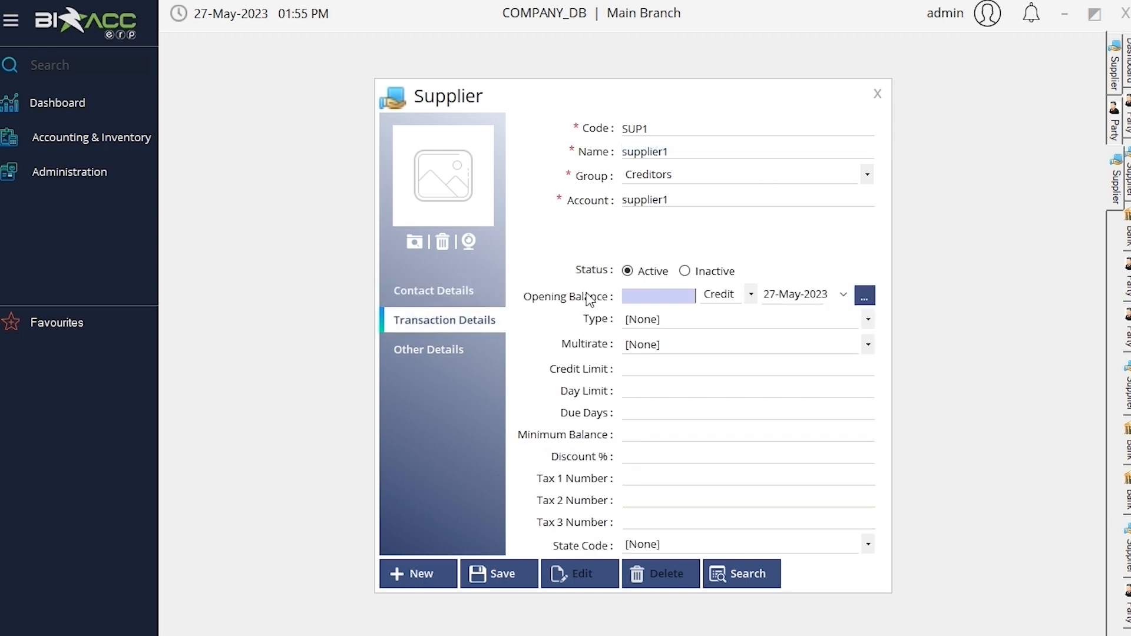
{"action": "left_click", "coordinate": [517, 574]}
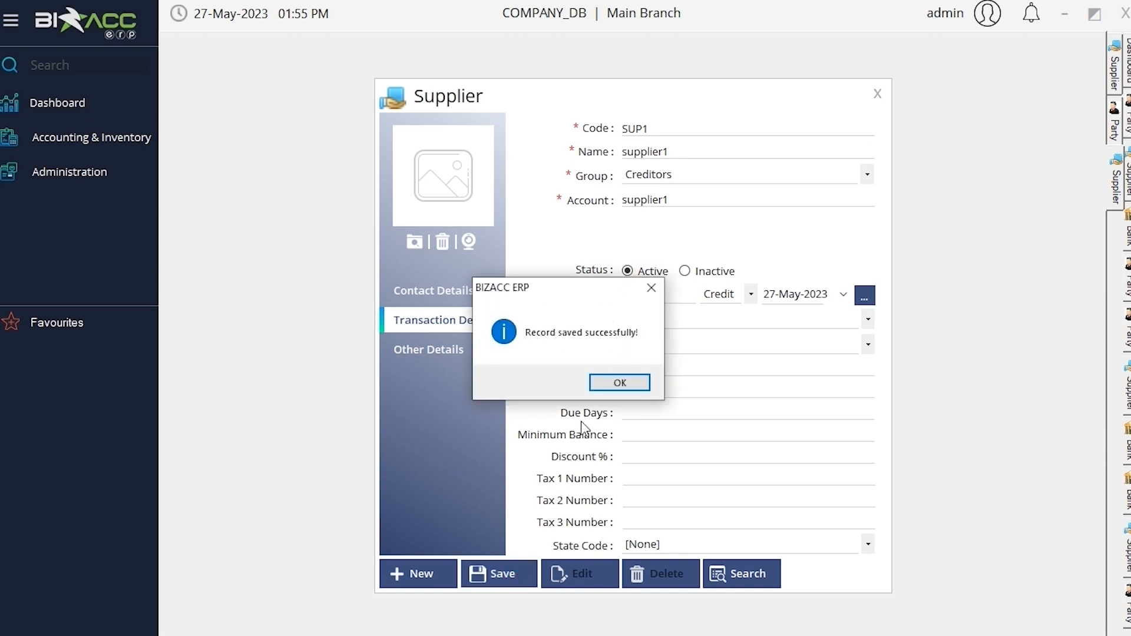
{"action": "left_click", "coordinate": [602, 384]}
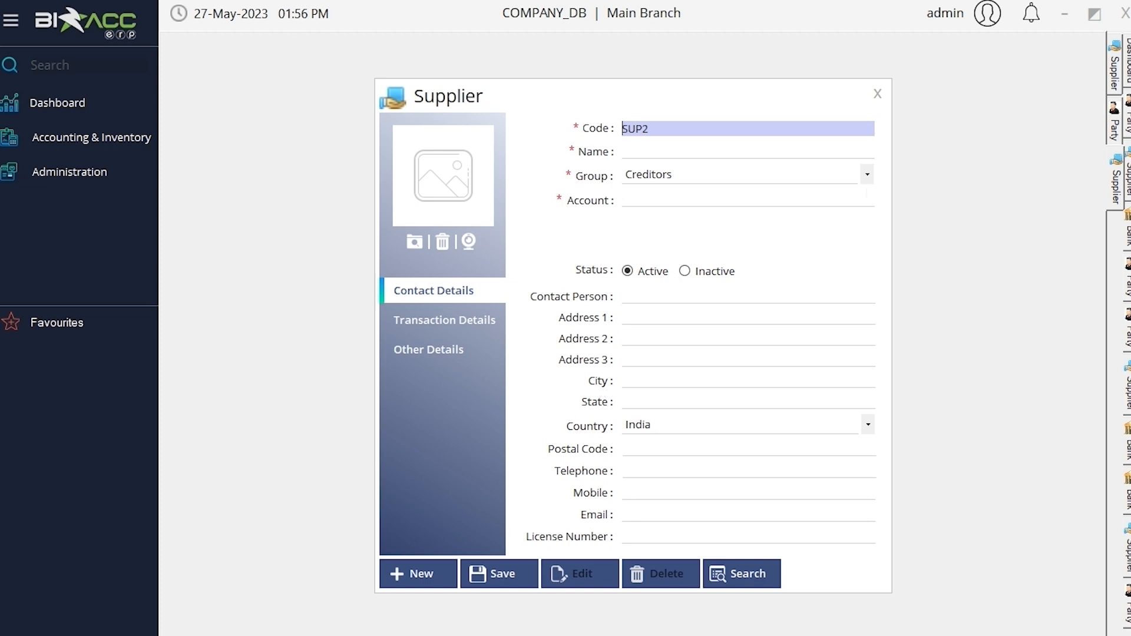
Start a new Bank master record and name it bank1
{"action": "left_click", "coordinate": [142, 140]}
{"action": "mouse_move", "coordinate": [236, 153]}
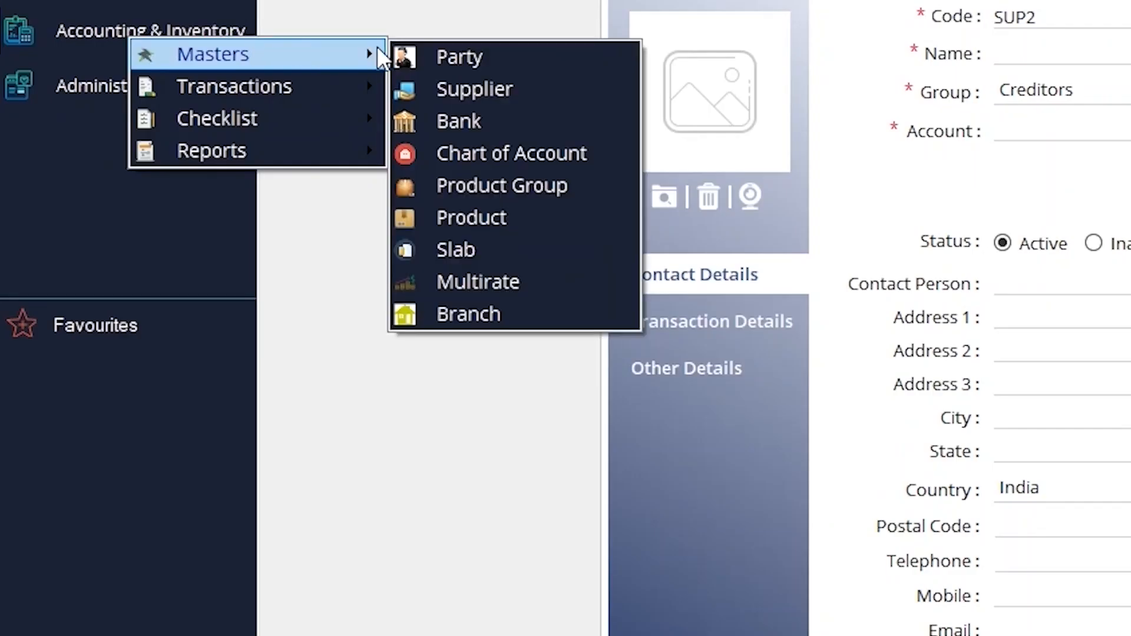
{"action": "left_click", "coordinate": [500, 122]}
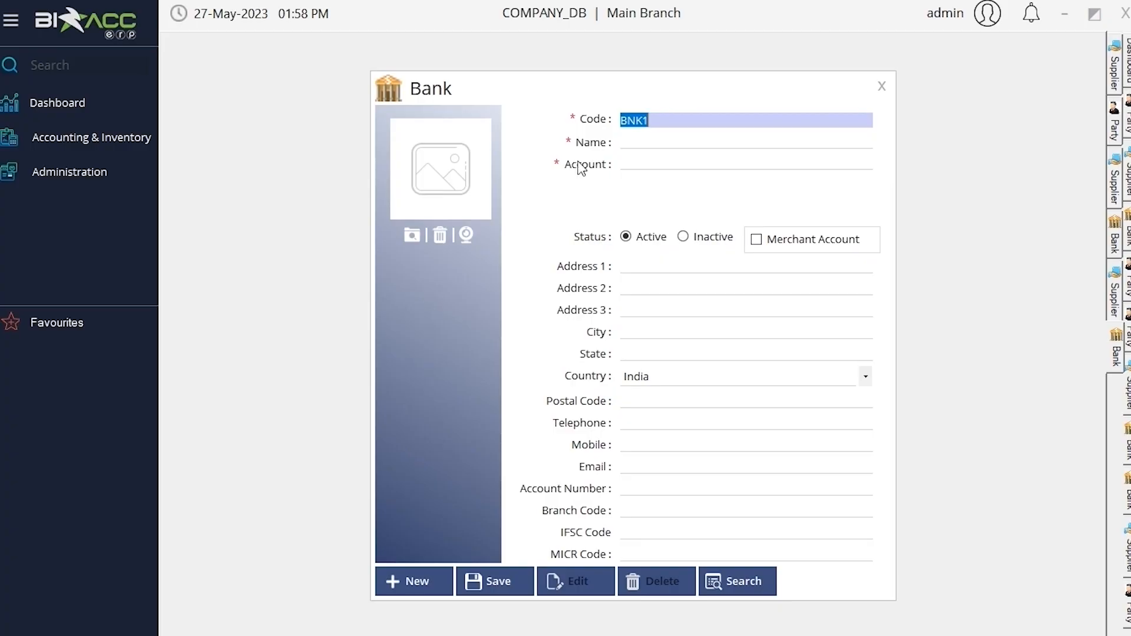
{"action": "left_click", "coordinate": [643, 141]}
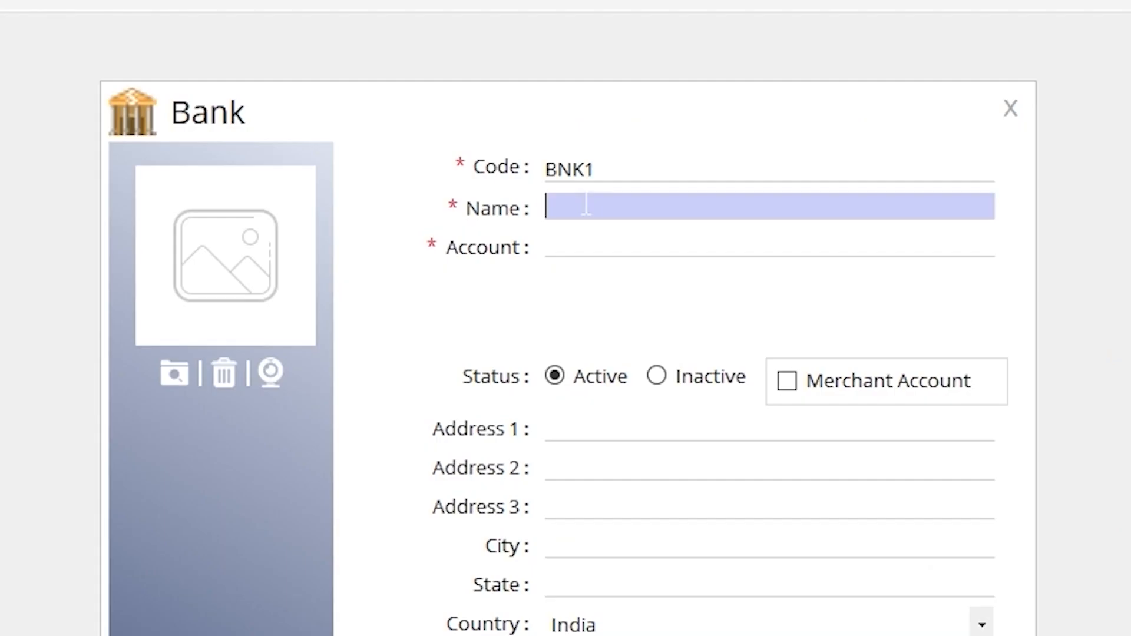
{"action": "type", "text": "bank1"}
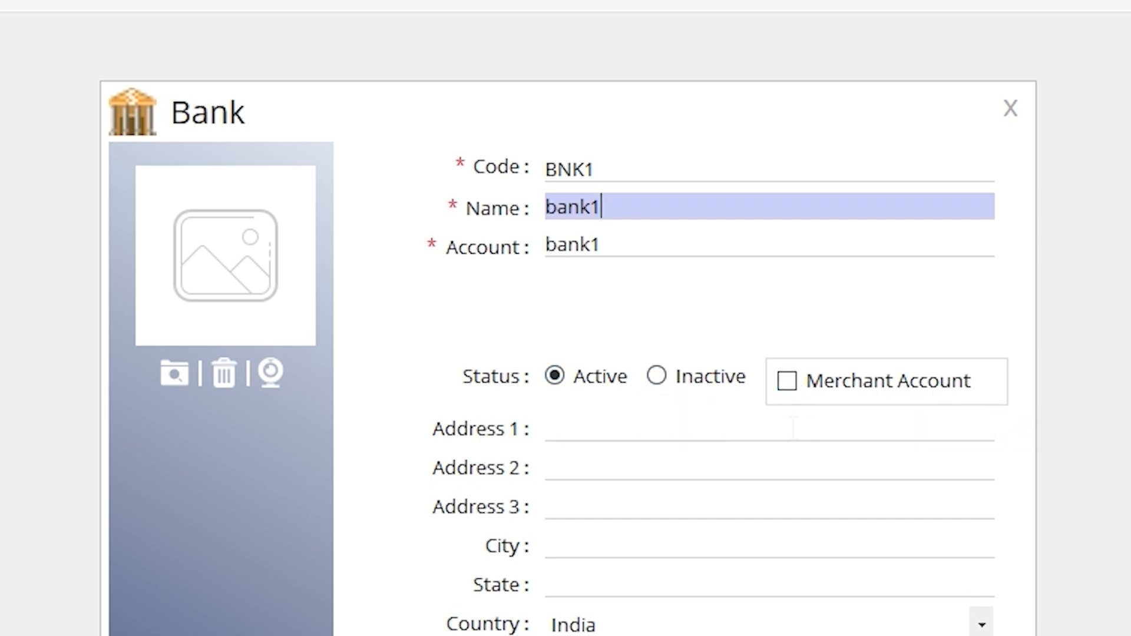
Mark the bank as a merchant account and save the bank record
{"action": "left_click", "coordinate": [781, 386]}
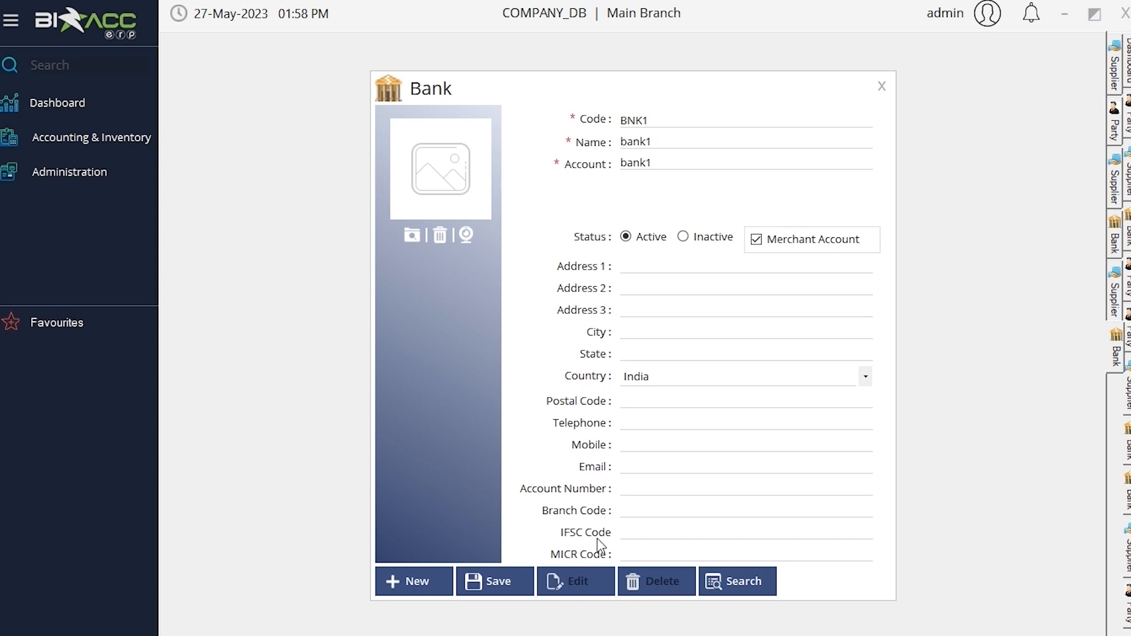
{"action": "left_click", "coordinate": [502, 582]}
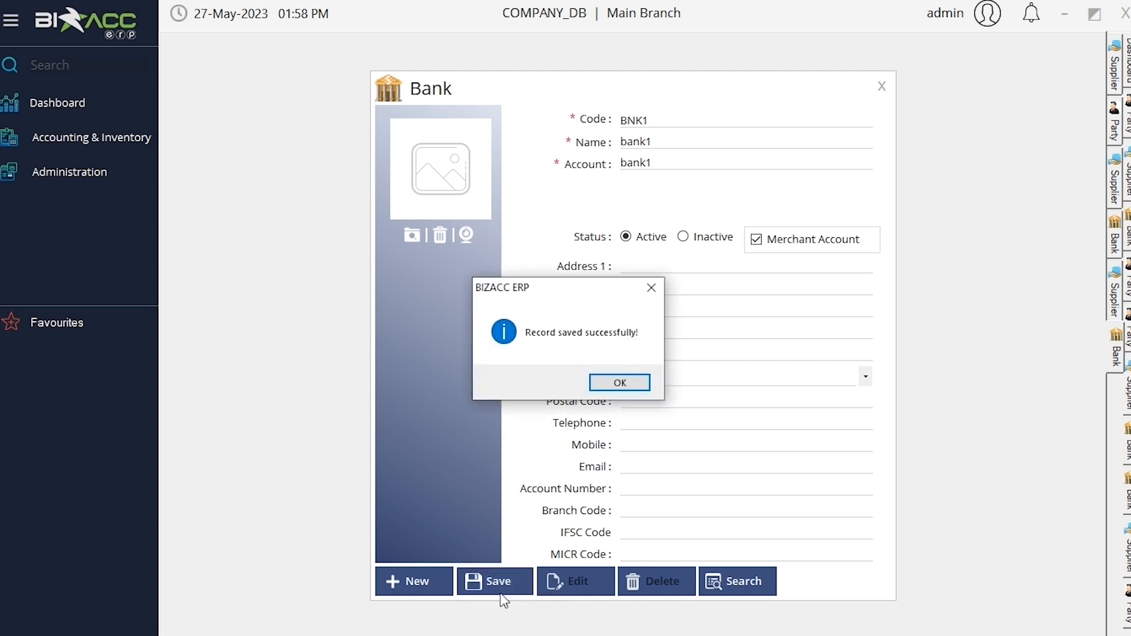
{"action": "left_click", "coordinate": [619, 381]}
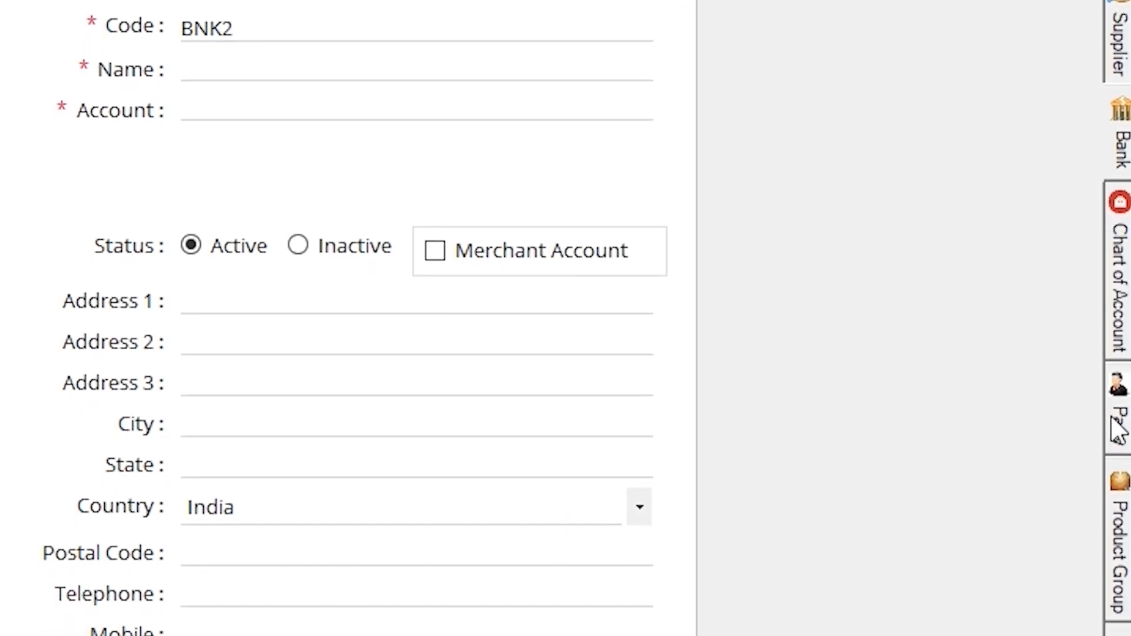
Open the Chart of Account master from the Accounting & Inventory masters
{"action": "left_click", "coordinate": [1116, 383]}
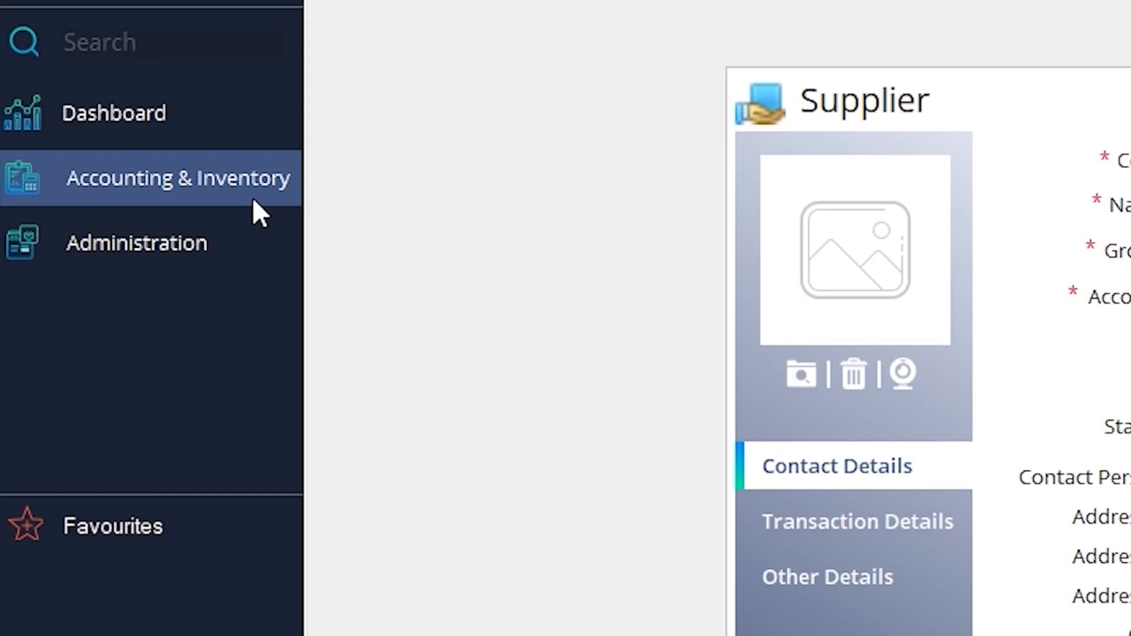
{"action": "left_click", "coordinate": [131, 147]}
{"action": "mouse_move", "coordinate": [408, 221]}
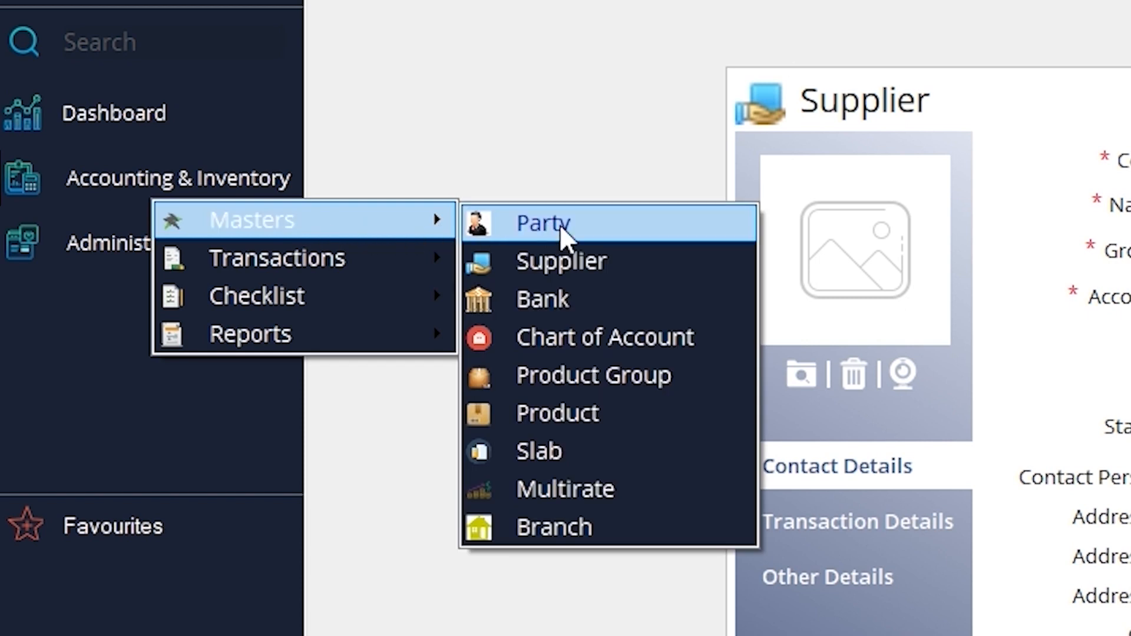
{"action": "left_click", "coordinate": [610, 340]}
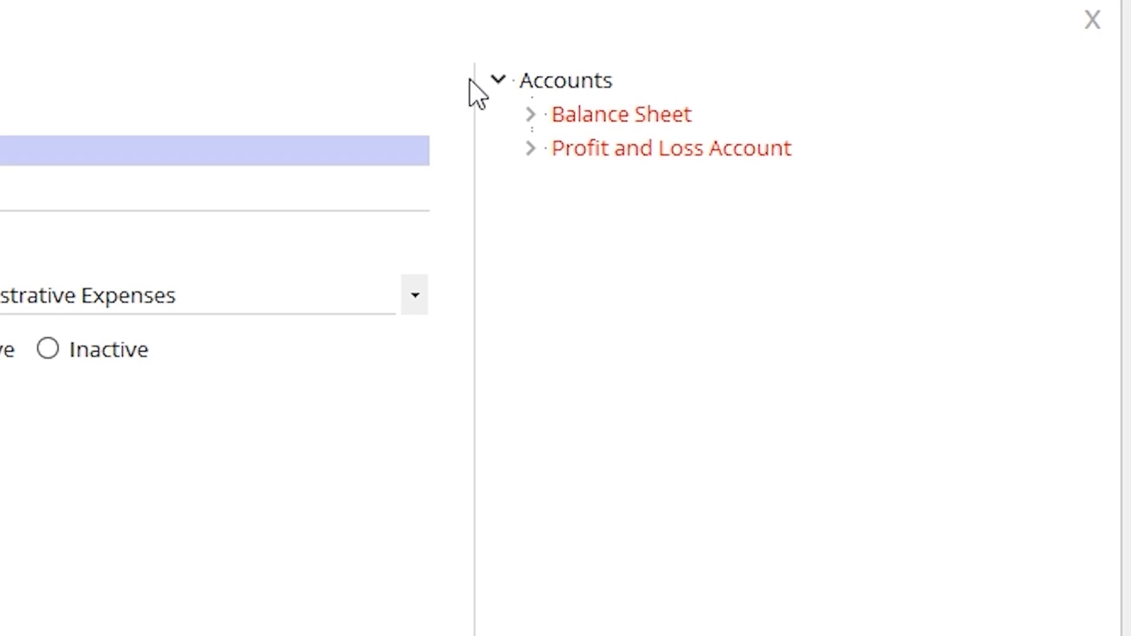
Expand the Balance Sheet and Profit and Loss Account branches to examine the groups under Assets, Liabilities, Expenses and Income
{"action": "left_click", "coordinate": [529, 115]}
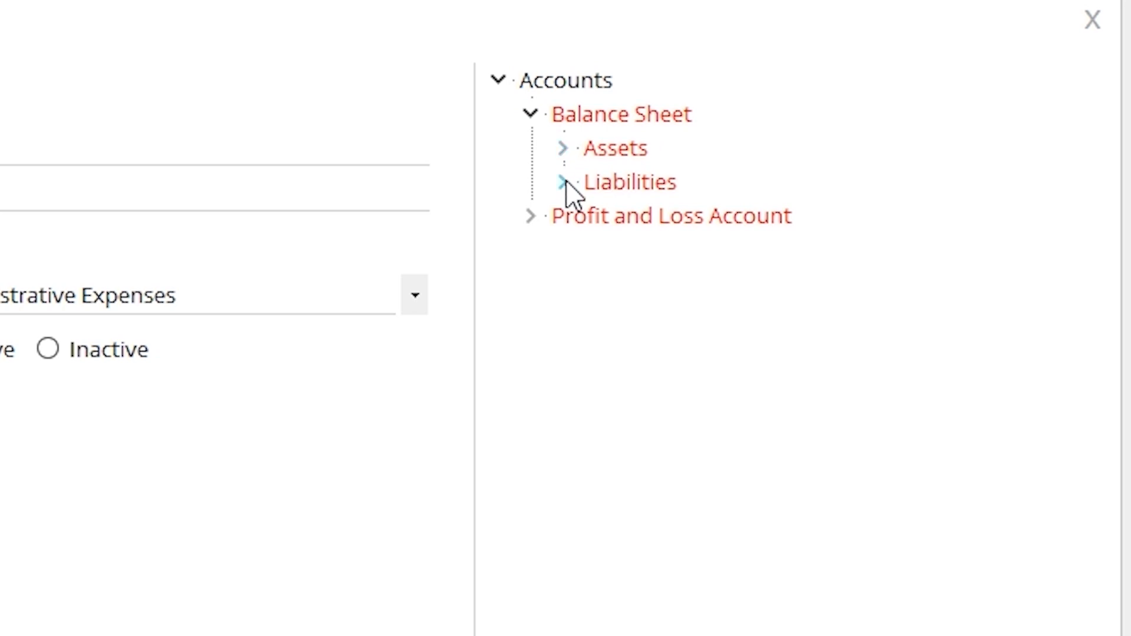
{"action": "left_click", "coordinate": [563, 150]}
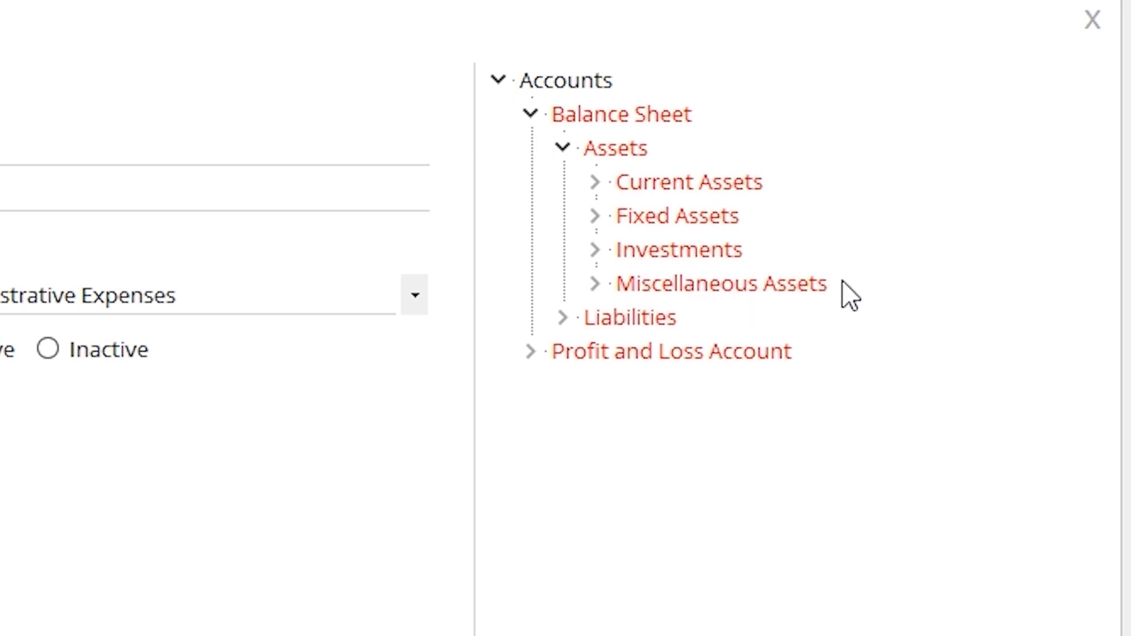
{"action": "left_click", "coordinate": [563, 318]}
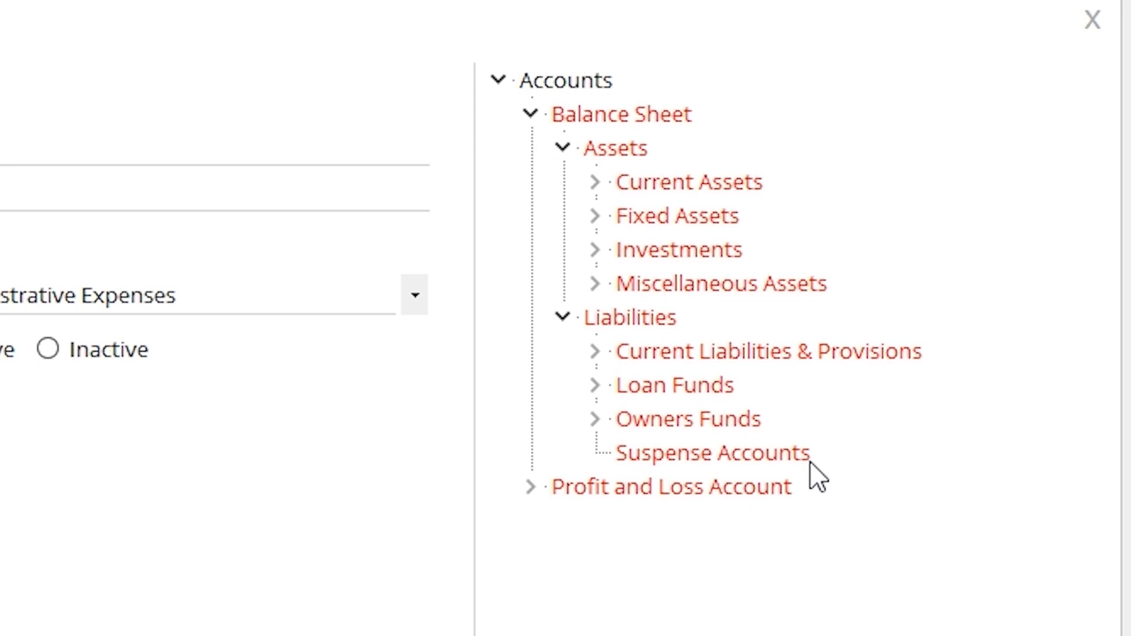
{"action": "left_click", "coordinate": [530, 487]}
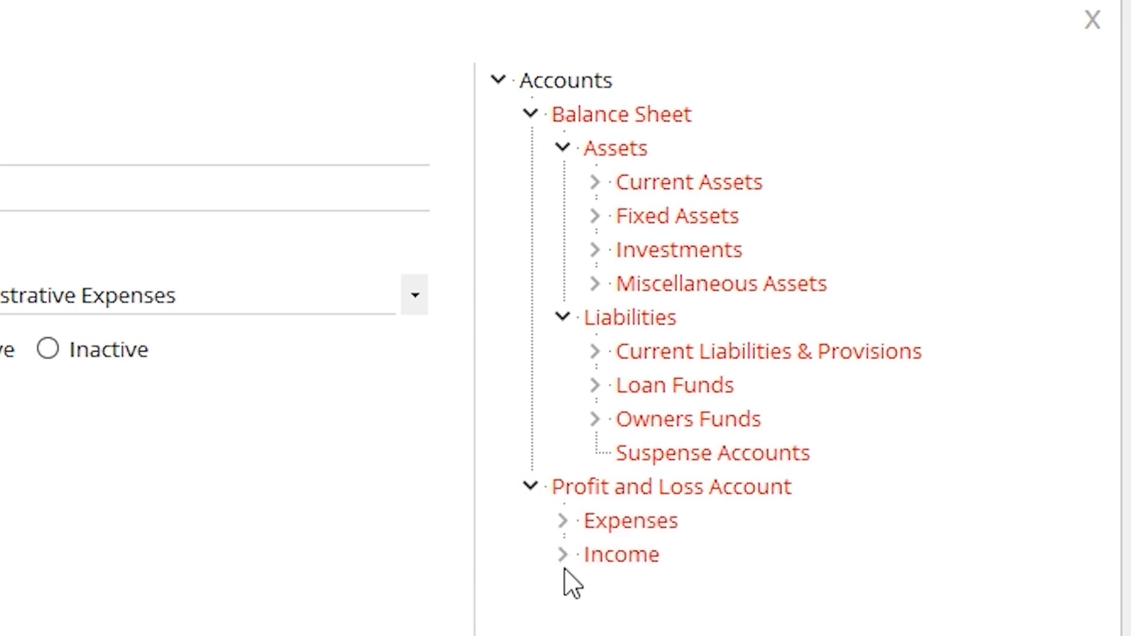
{"action": "left_click", "coordinate": [563, 281]}
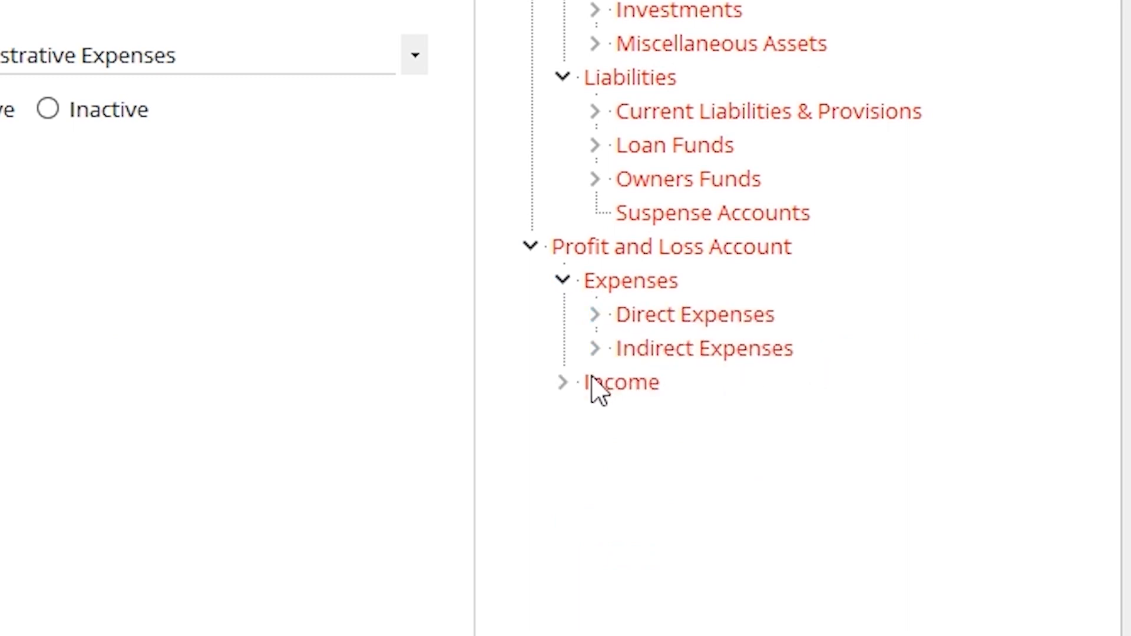
{"action": "left_click", "coordinate": [564, 383]}
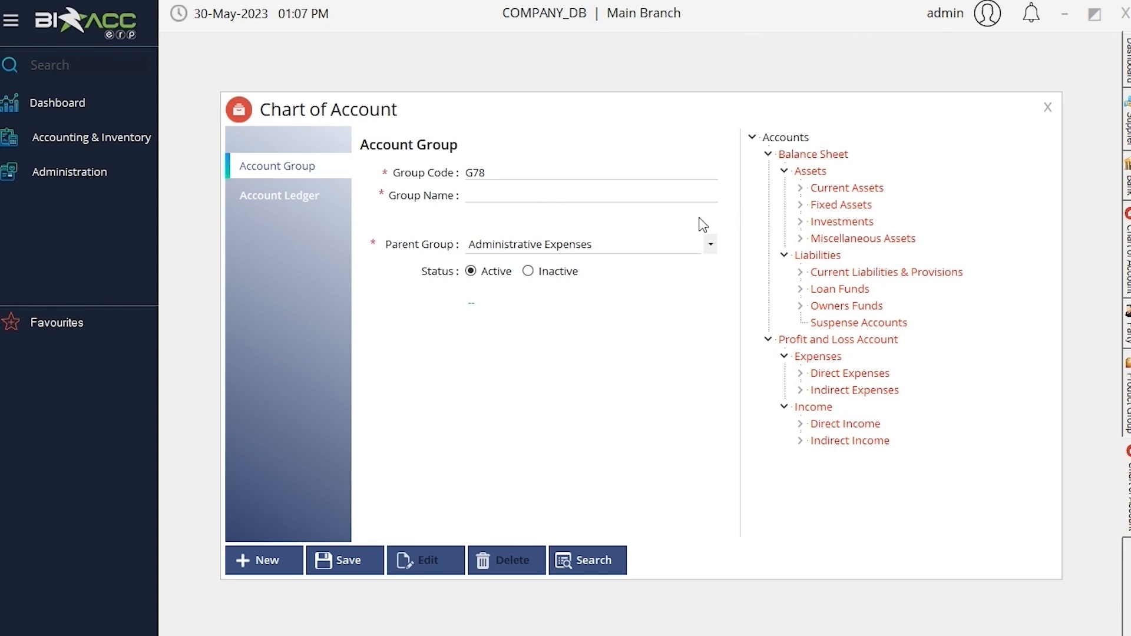
Create an account group named demo under the parent group Assets and save it
{"action": "left_click", "coordinate": [600, 197]}
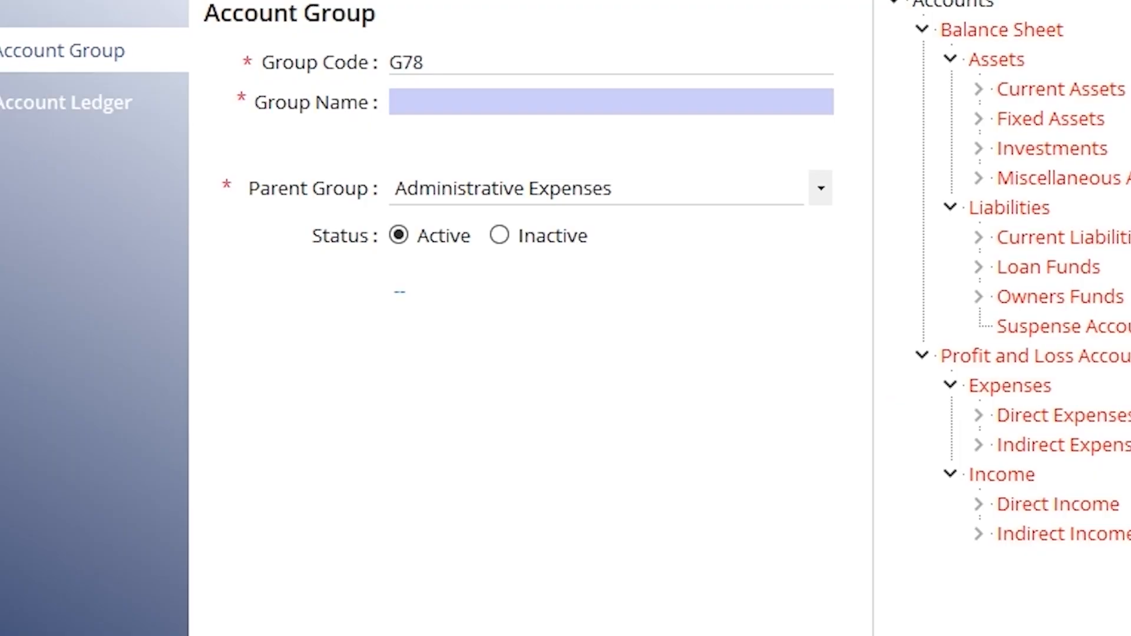
{"action": "type", "text": "demo"}
{"action": "left_click", "coordinate": [818, 188]}
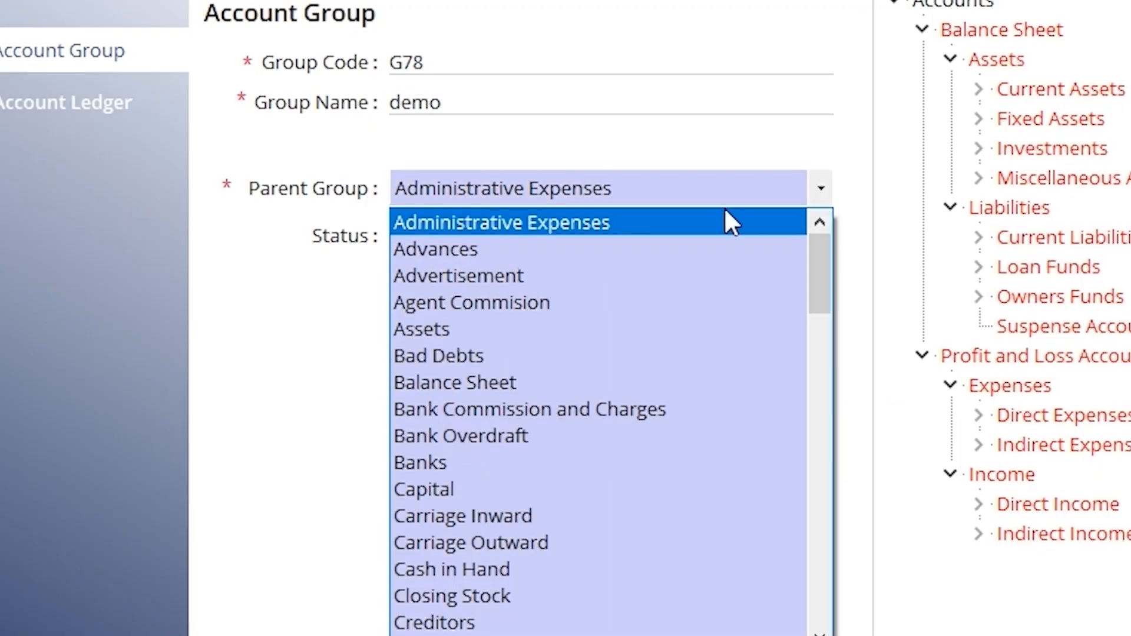
{"action": "left_click", "coordinate": [541, 333]}
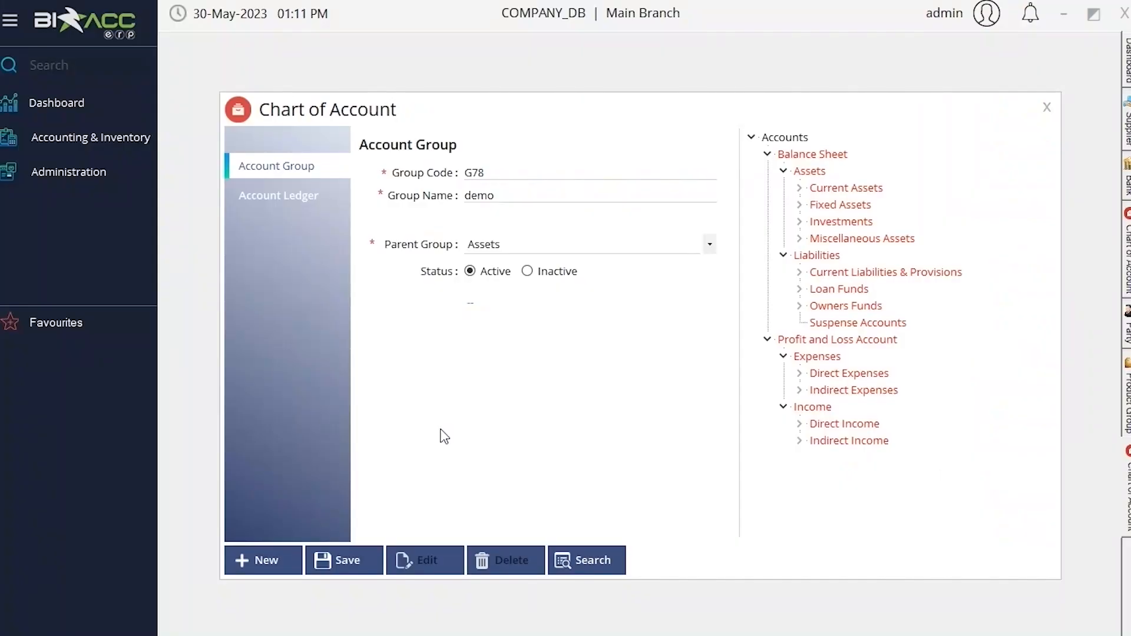
{"action": "left_click", "coordinate": [301, 549]}
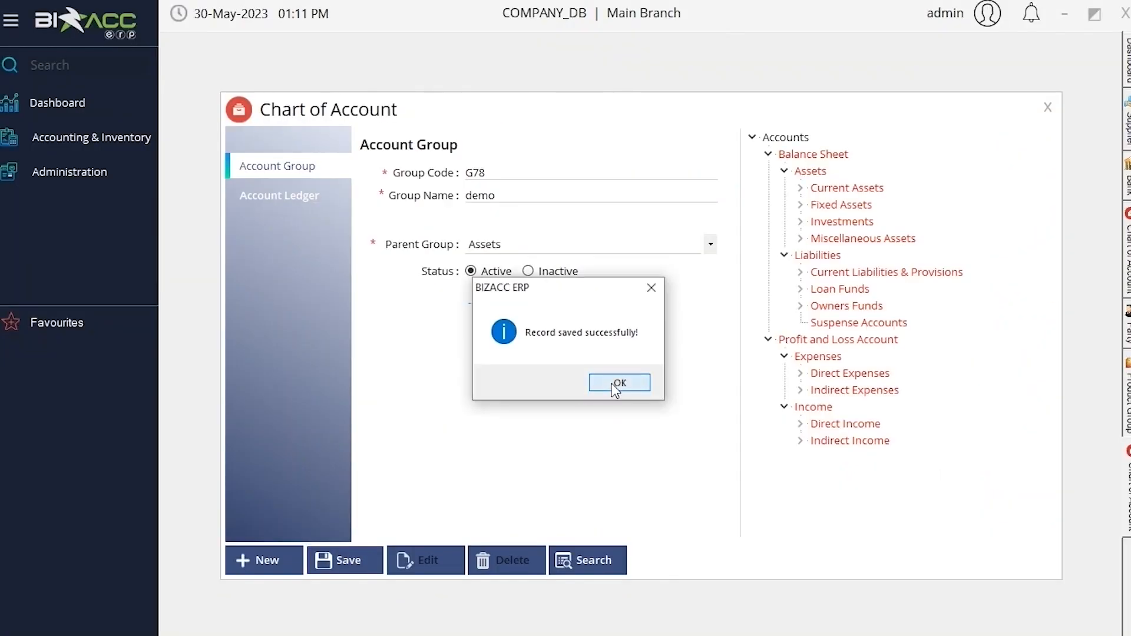
{"action": "left_click", "coordinate": [615, 383]}
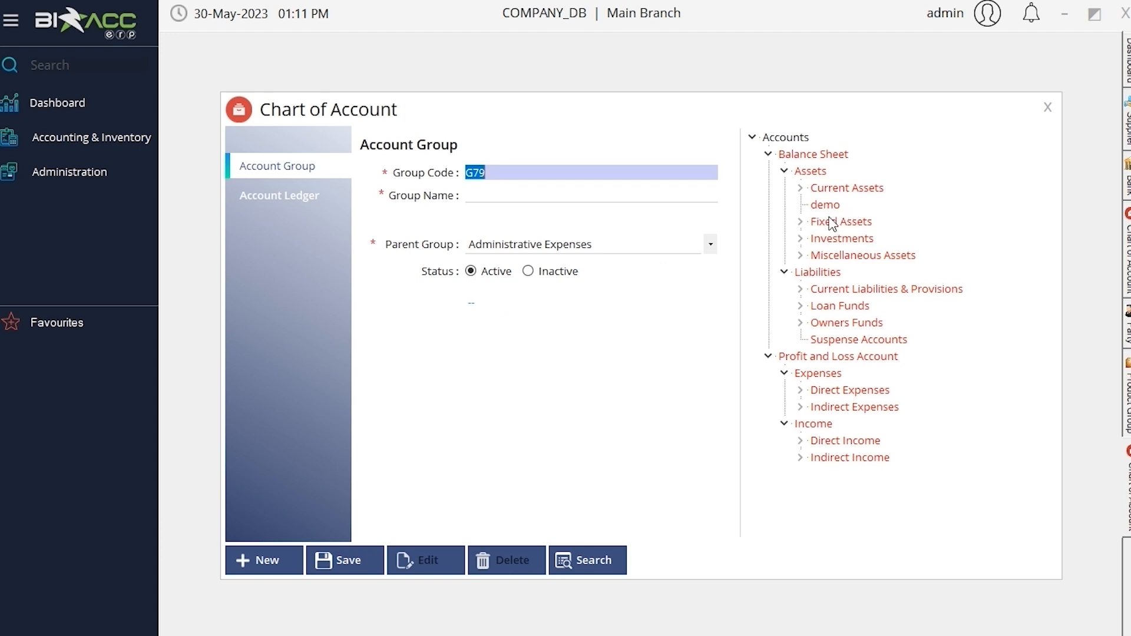
Start an account ledger named rent, keeping Administrative Expenses as its parent group
{"action": "left_click", "coordinate": [294, 198]}
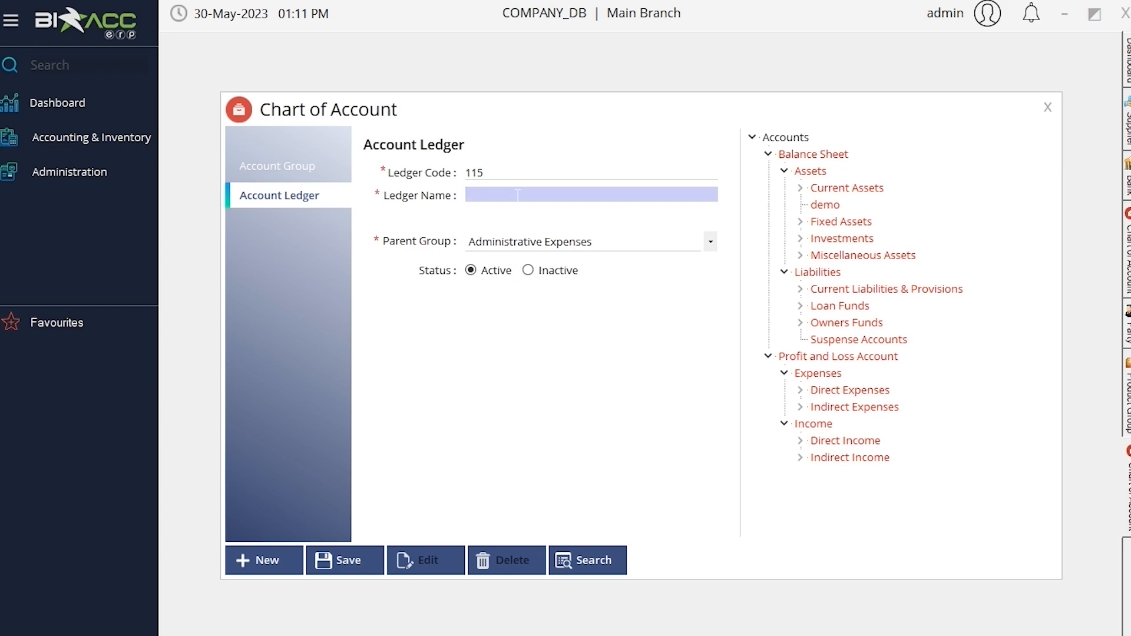
{"action": "type", "text": "rent"}
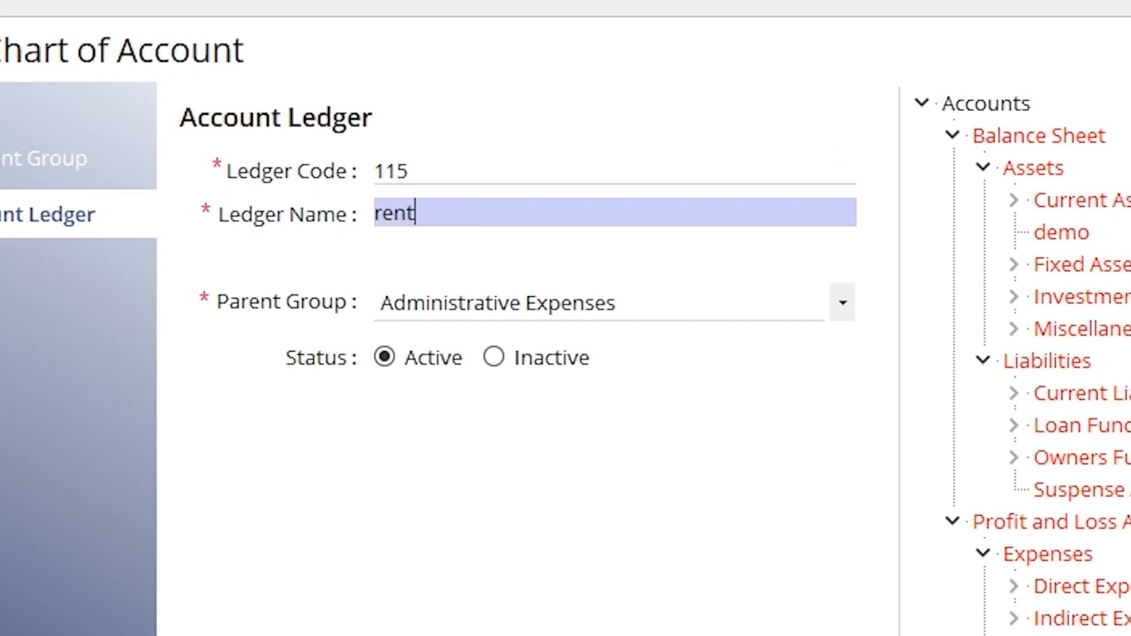
{"action": "left_click", "coordinate": [745, 156]}
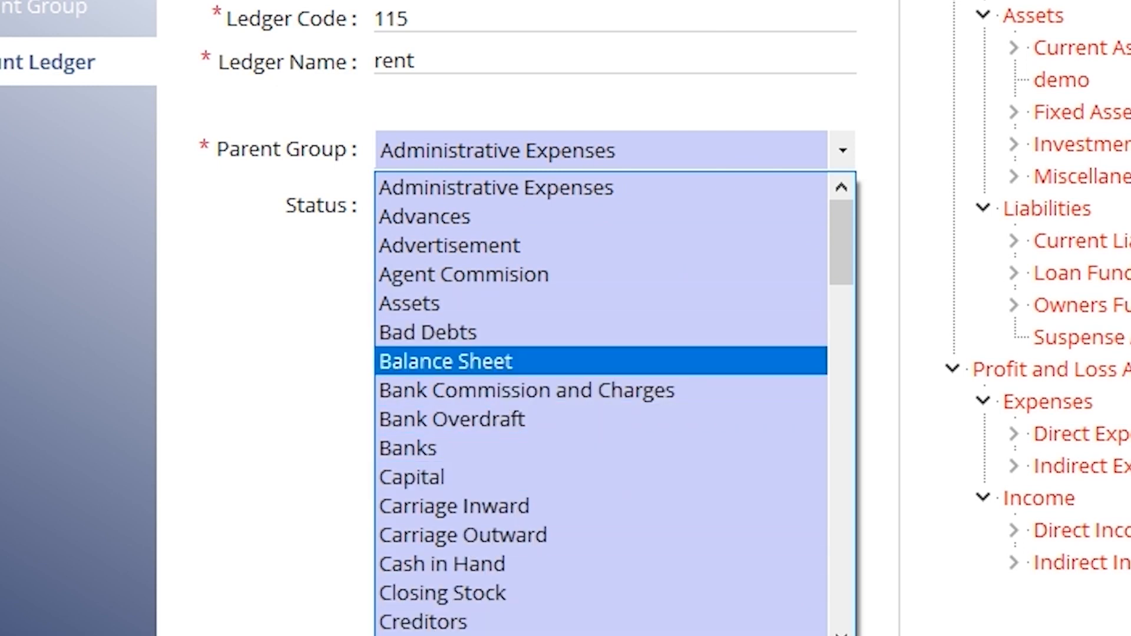
{"action": "left_click", "coordinate": [1063, 17]}
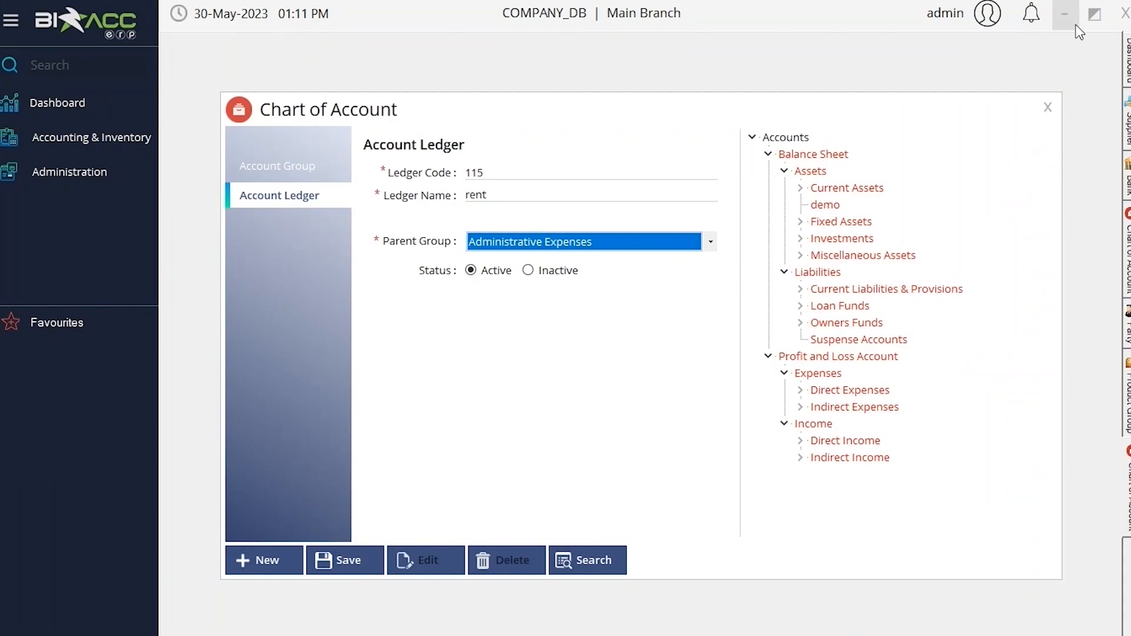